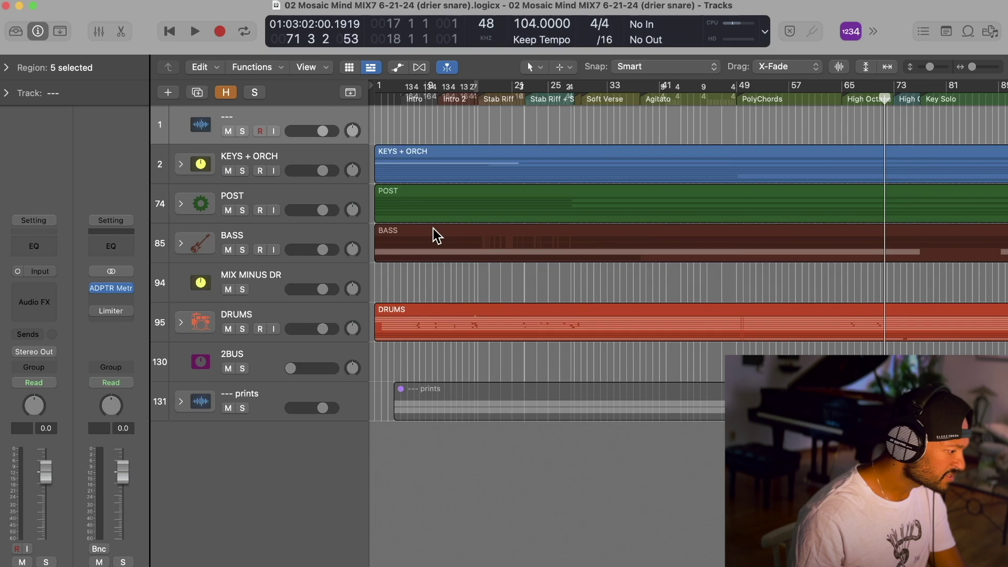
- Expand the DRUMS, BASS, POST and KEYS + ORCH folder tracks
left_click(181, 323)
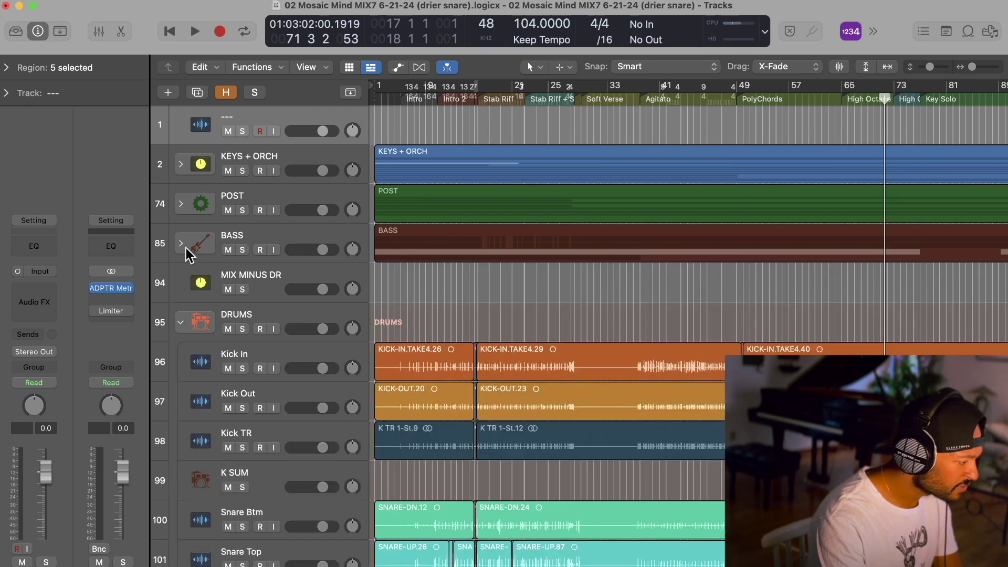
left_click(181, 243)
left_click(182, 204)
left_click(181, 163)
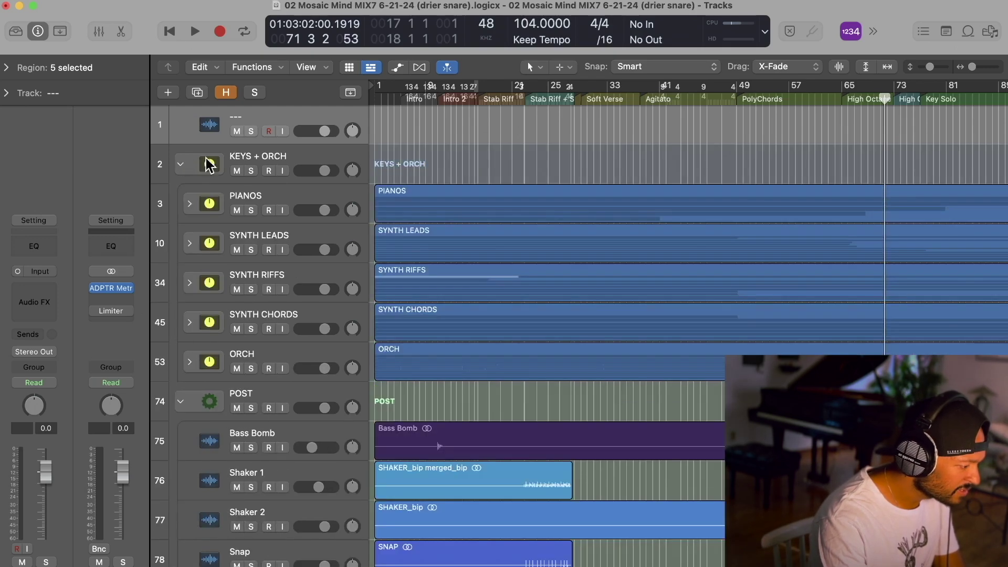
- Expand the PIANOS, SYNTH LEADS, SYNTH CHORDS and ORCH subfolders to show their tracks
left_click(189, 204)
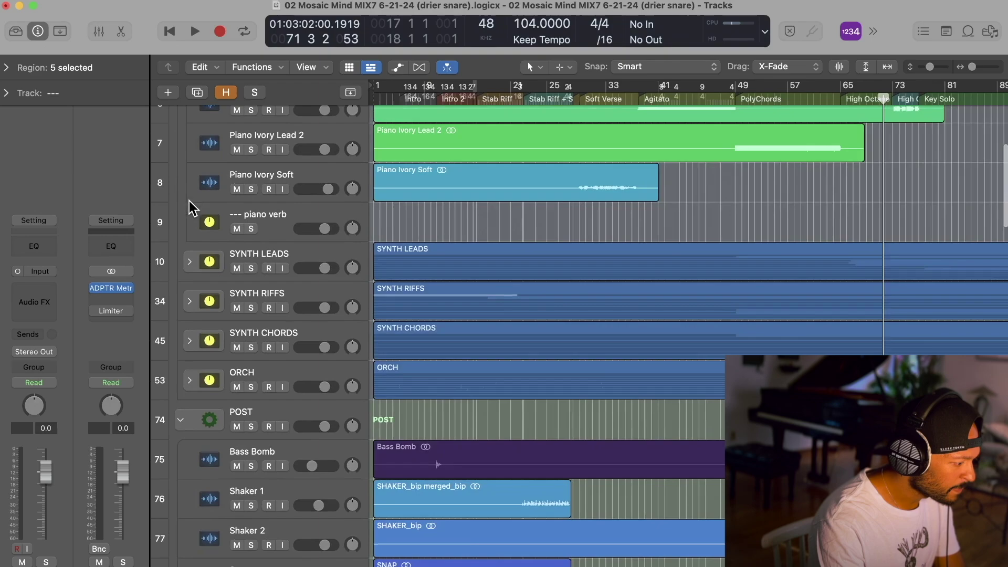
left_click(189, 262)
scroll(189, 266, "down", 15)
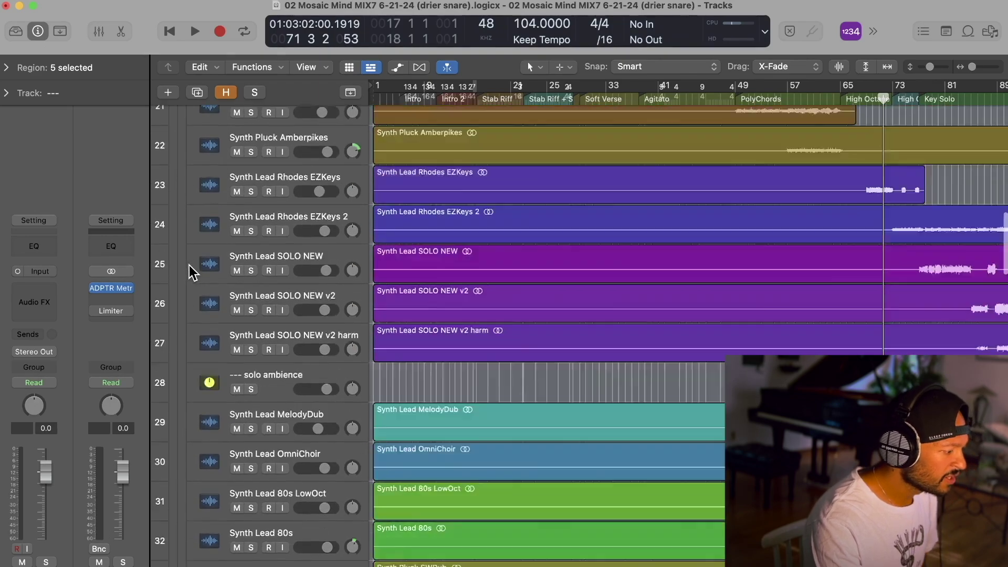
scroll(194, 238, "down", 12)
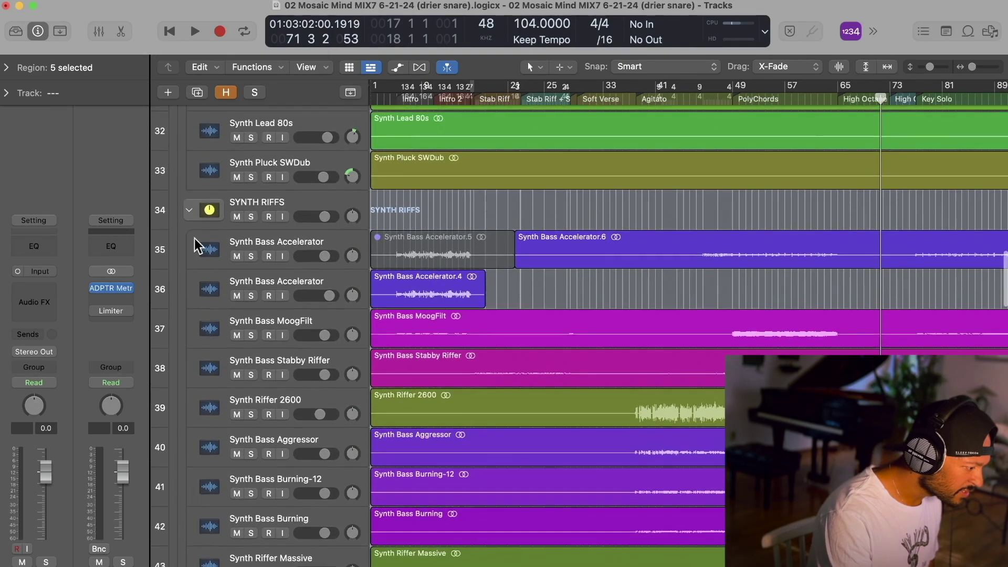
left_click(190, 299)
scroll(193, 300, "down", 10)
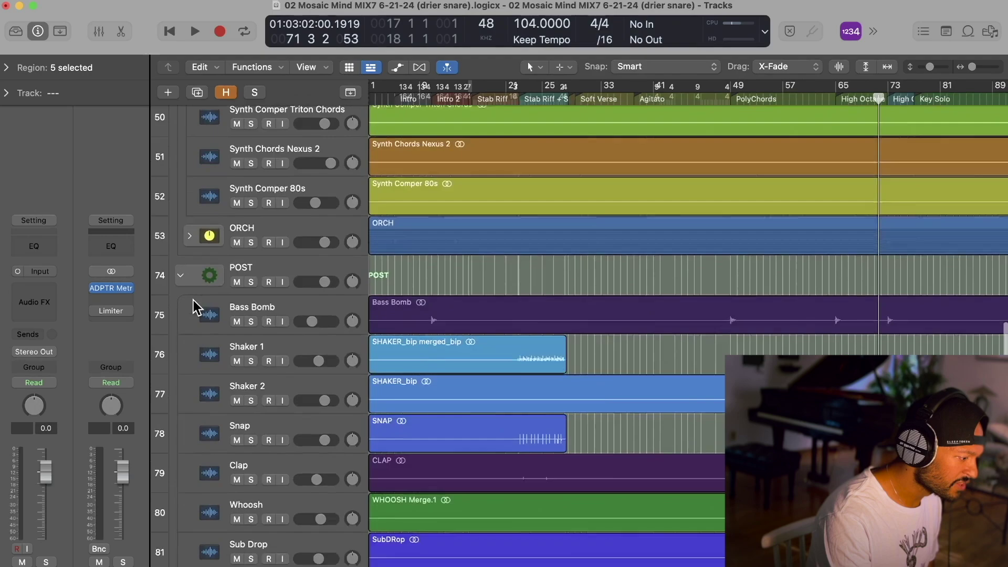
left_click(190, 251)
scroll(569, 297, "down", 4)
scroll(569, 294, "up", 2)
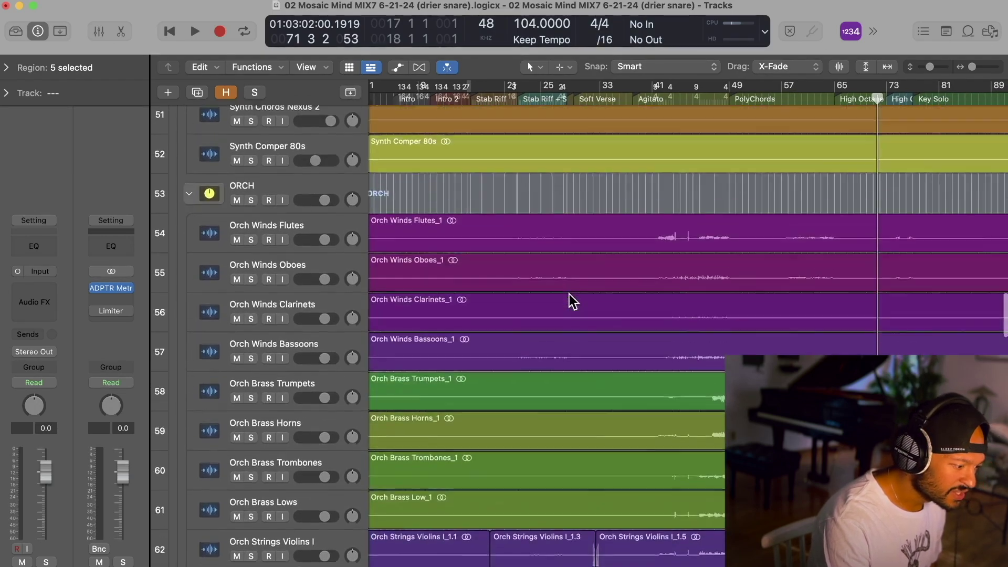
scroll(569, 294, "down", 12)
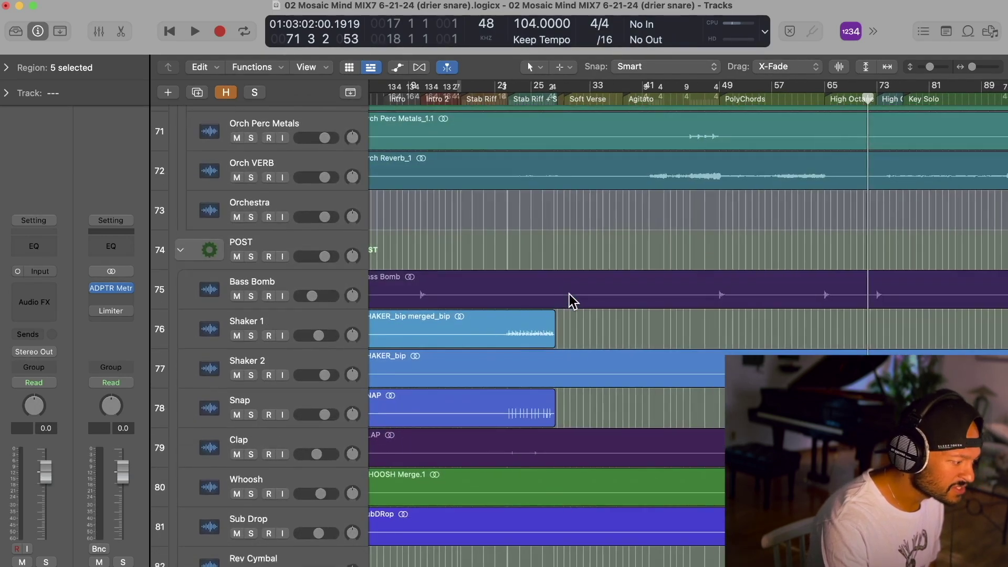
- Select BASS AC and show BASS PARALLAX, BASS SANS, BASS DIST DUB and BASS AC
scroll(569, 294, "down", 2)
left_click(568, 299)
scroll(569, 299, "up", 5)
scroll(533, 225, "down", 2)
scroll(534, 218, "down", 10)
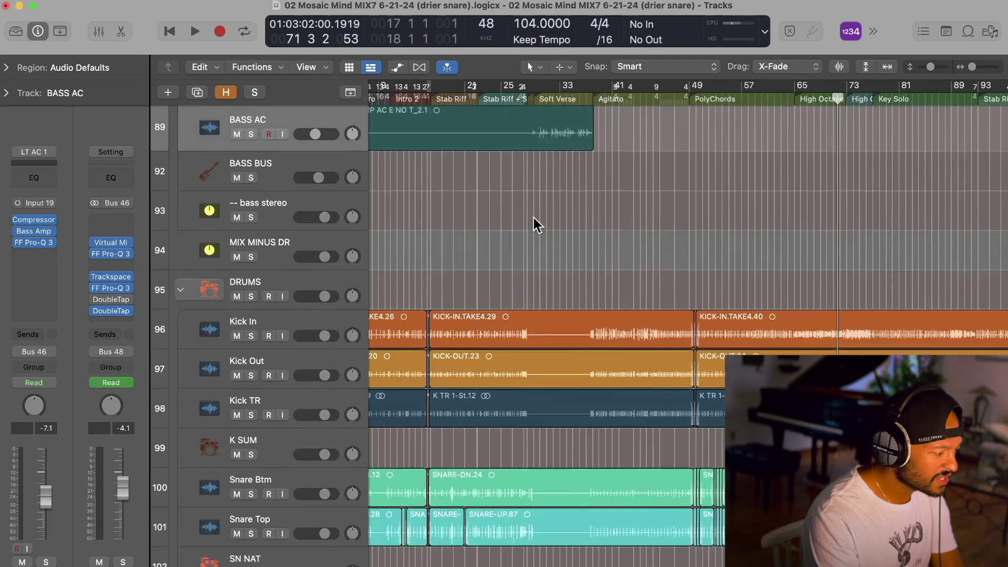
scroll(533, 217, "up", 1)
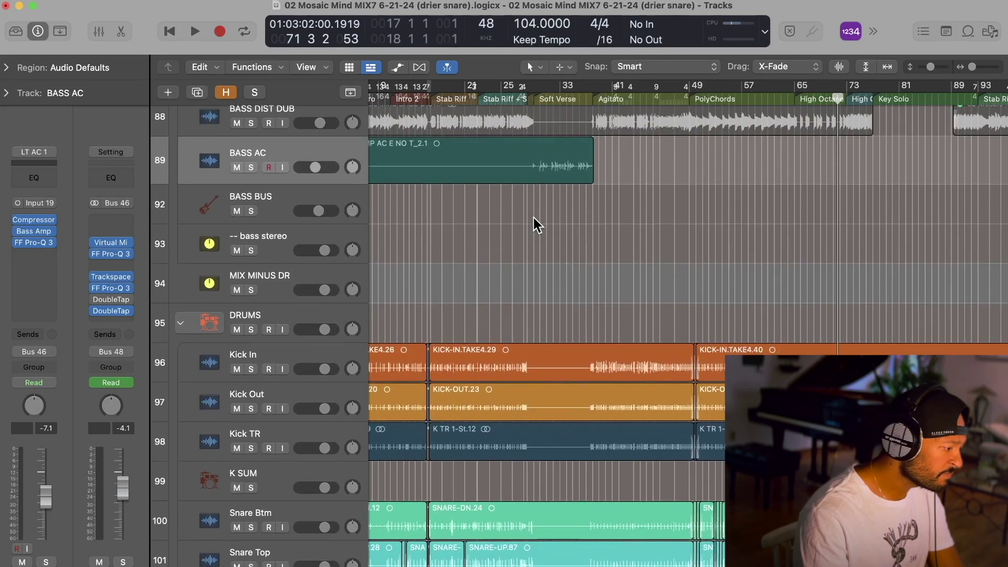
scroll(533, 218, "up", 1)
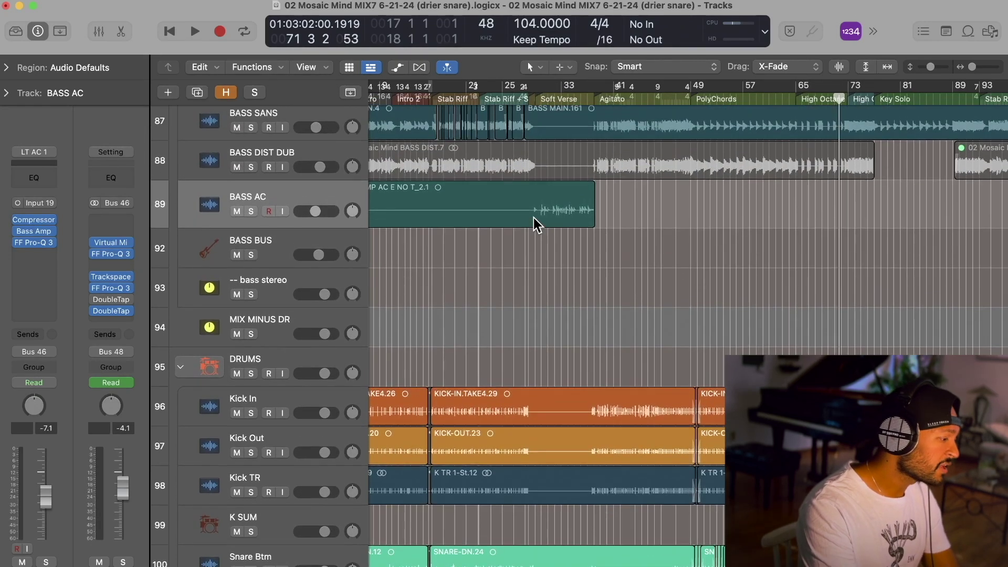
scroll(533, 217, "up", 3)
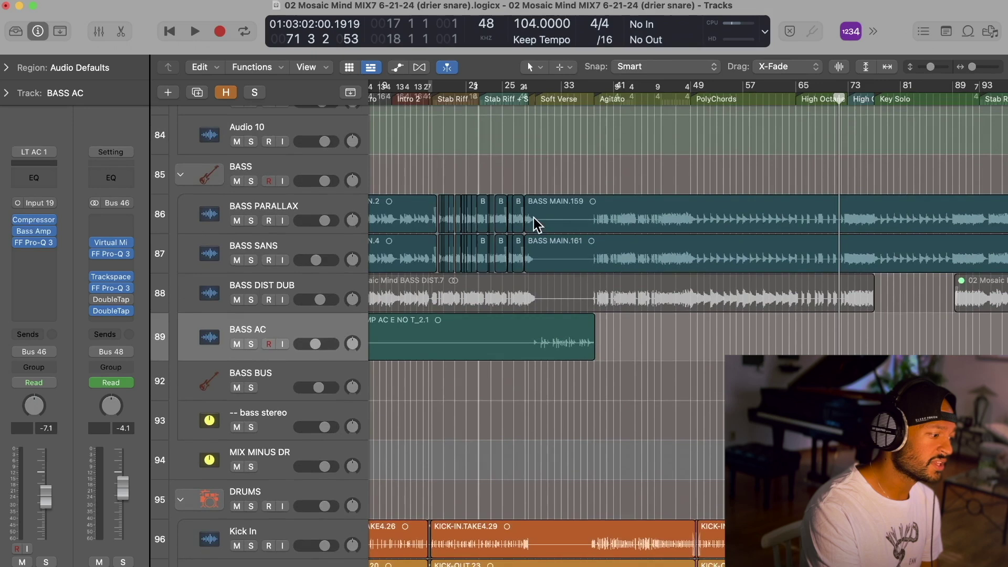
scroll(534, 218, "up", 1)
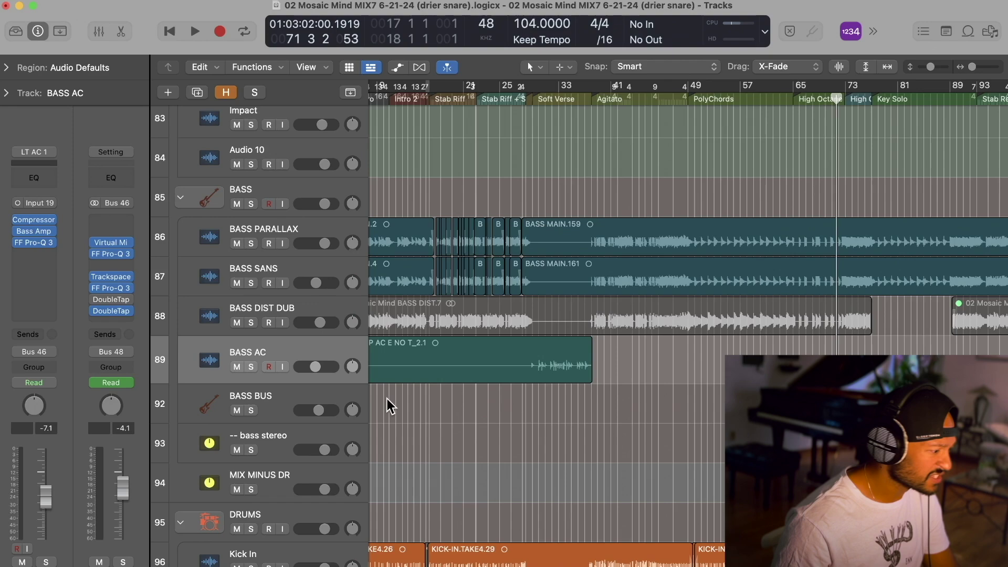
- Select the DRUMS and BASS folders together and solo both
left_click(306, 512)
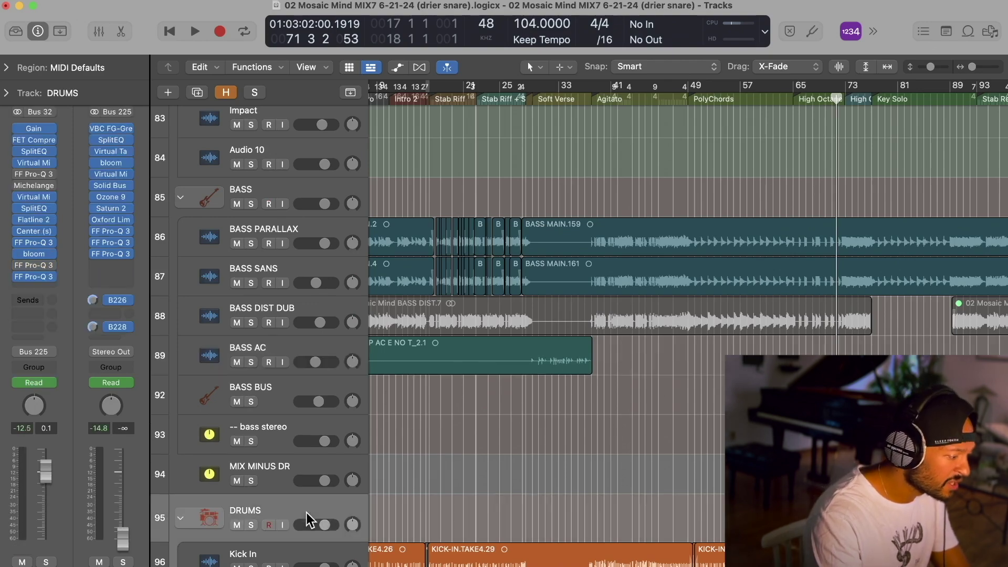
left_click(306, 191)
scroll(579, 190, "left", 3)
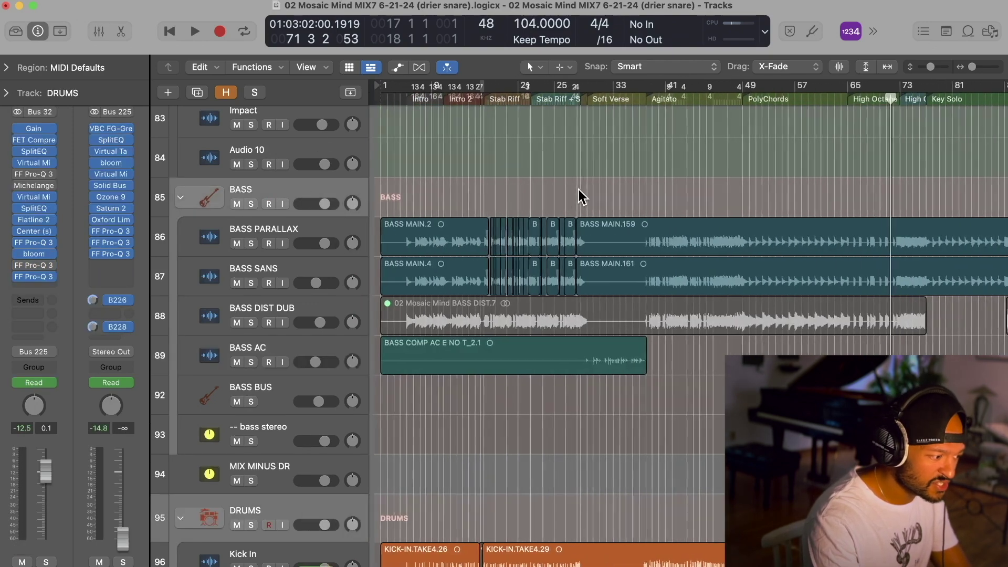
scroll(578, 190, "right", 5)
scroll(578, 190, "down", 1)
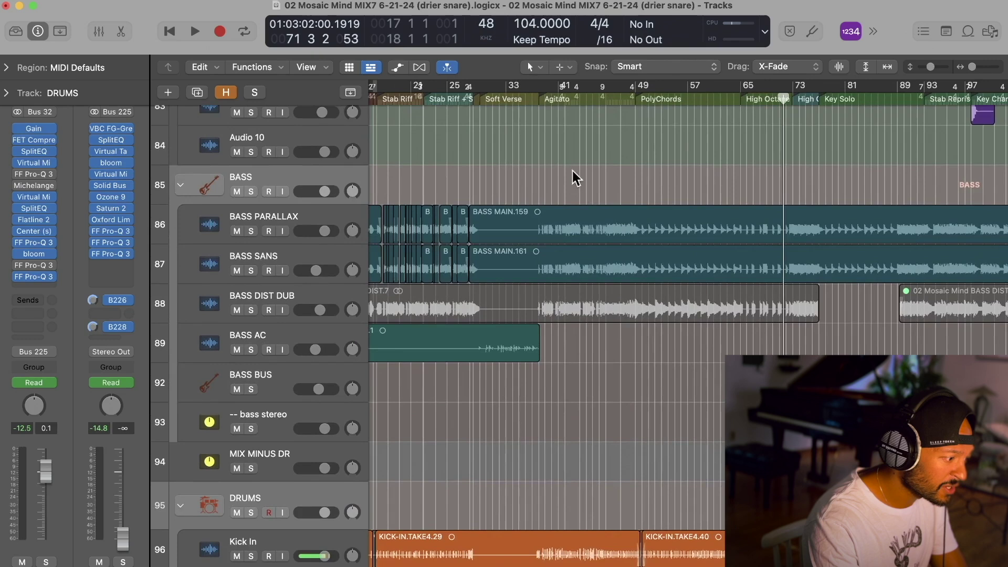
key("s")
- Audition the soloed bass and drums, stopping at bar 43 3 1 128
key("space")
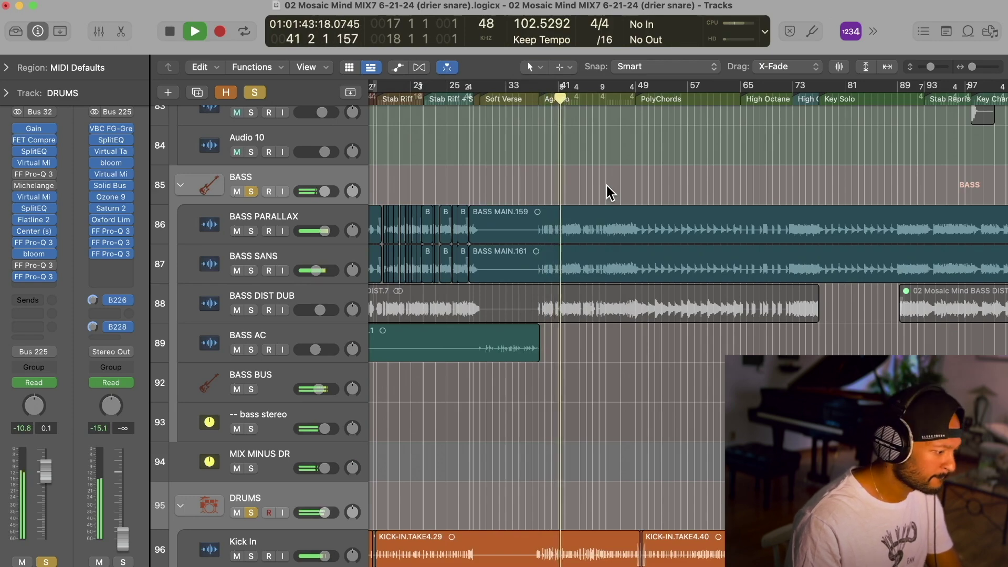
scroll(609, 195, "down", 3)
scroll(605, 202, "up", 5)
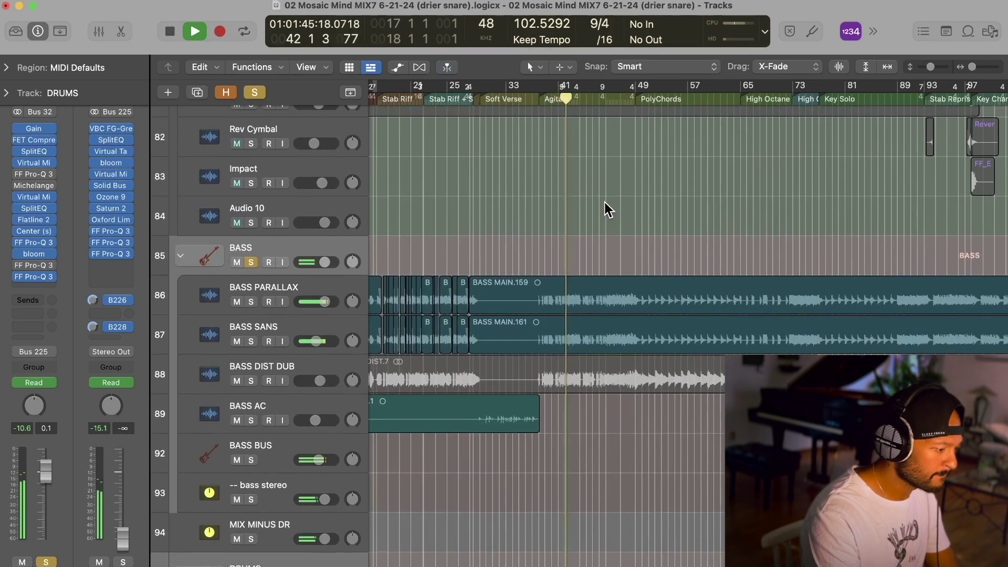
scroll(597, 204, "down", 1)
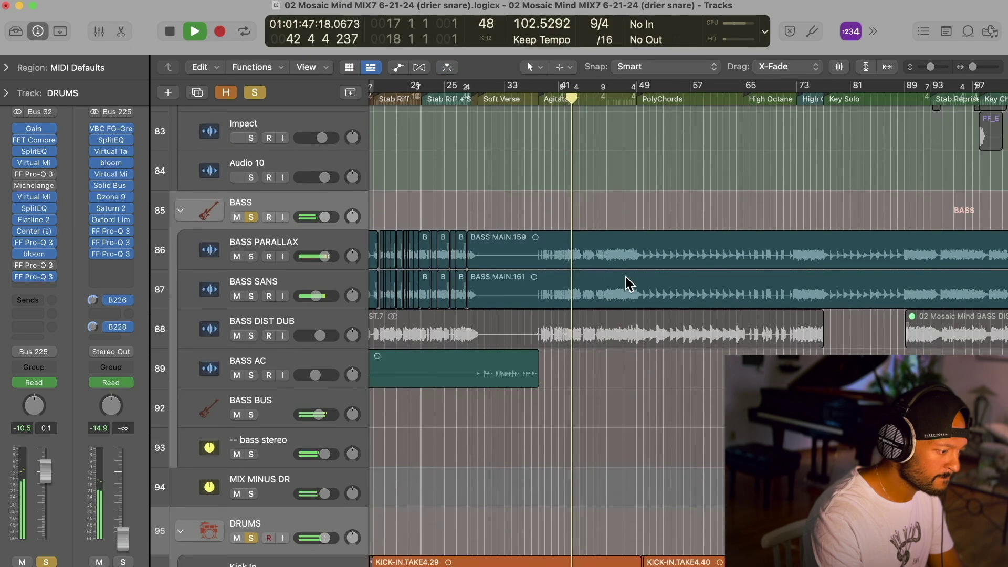
scroll(625, 276, "down", 1)
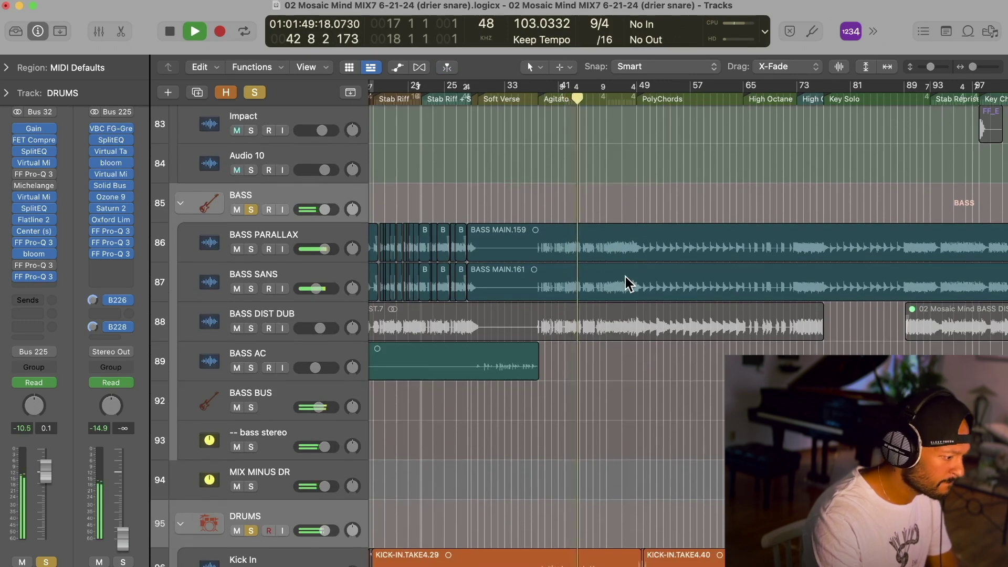
scroll(625, 276, "left", 1)
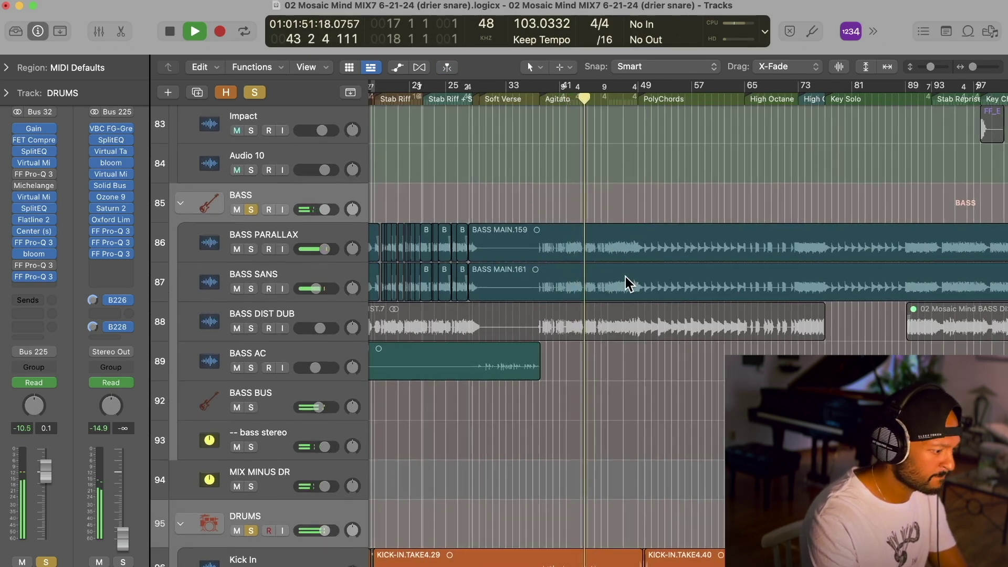
key("space")
scroll(625, 276, "left", 1)
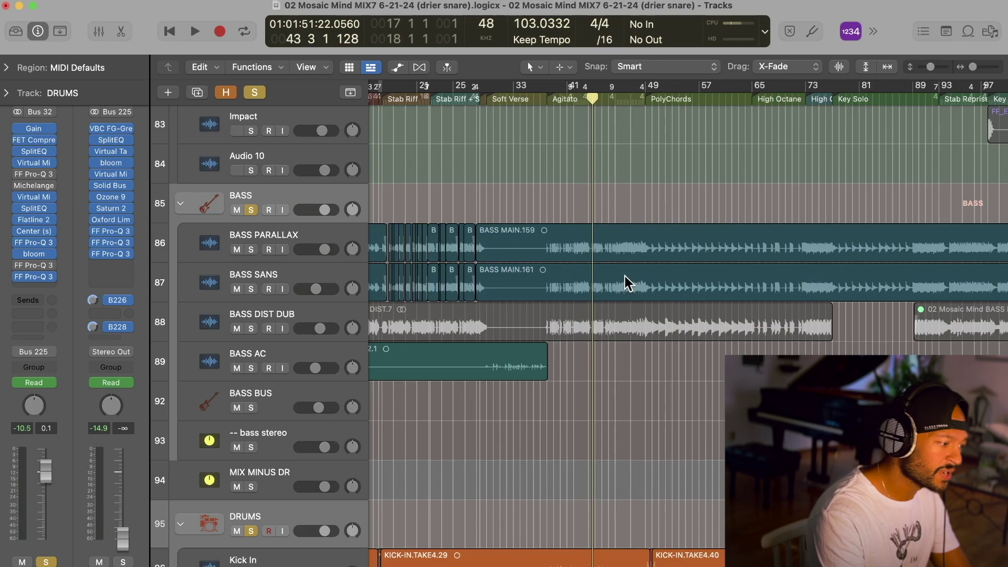
- Move the playhead to bar 38 and bring the SYNTH RIFFS folder into view
left_click(547, 97)
scroll(613, 255, "up", 20)
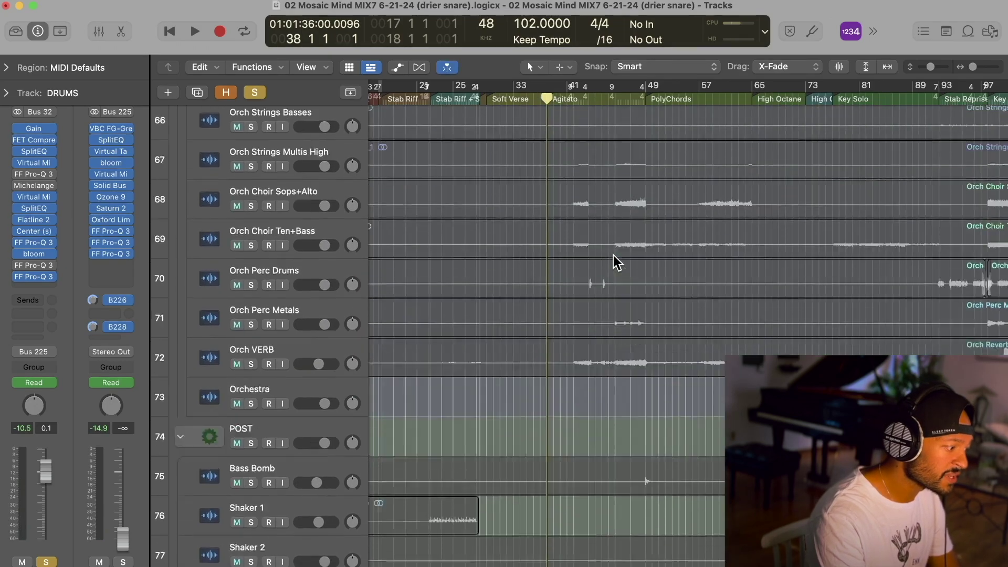
scroll(612, 257, "left", 1)
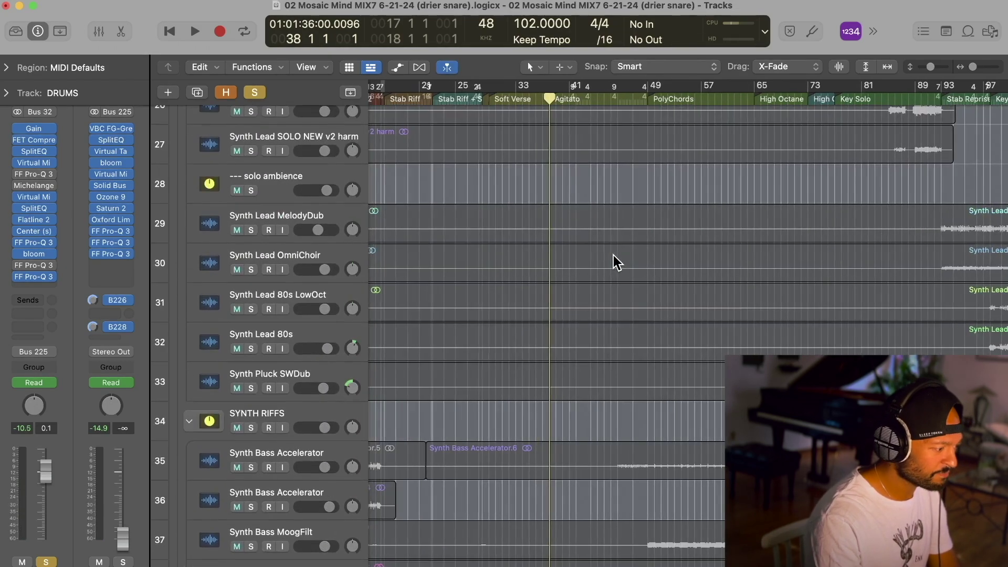
scroll(613, 255, "down", 5)
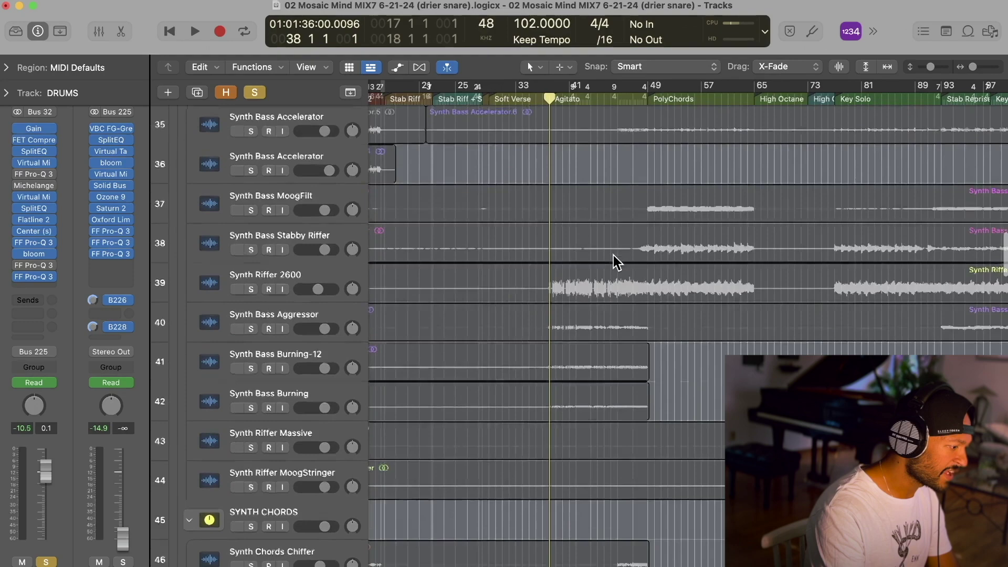
scroll(319, 290, "up", 2)
scroll(441, 240, "down", 3)
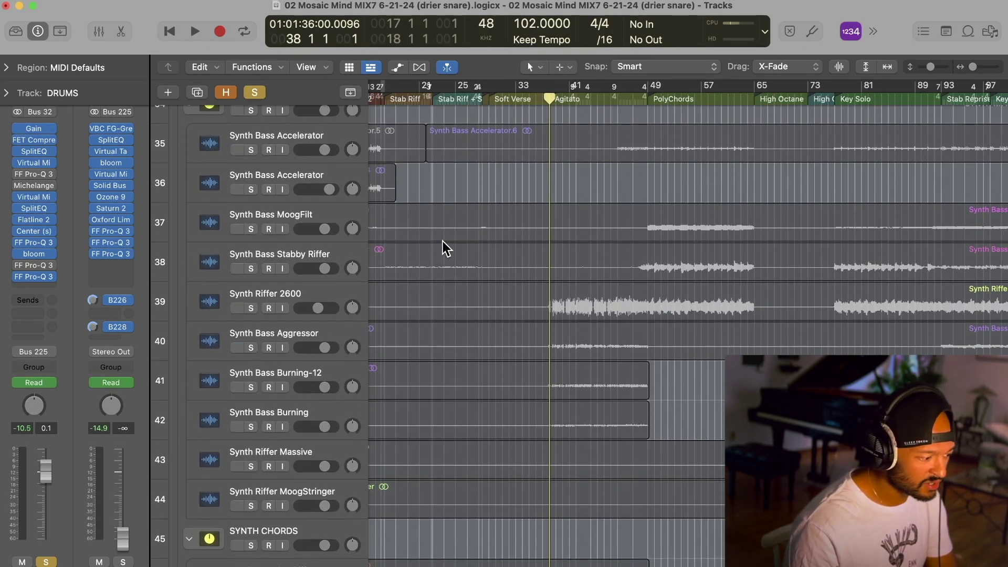
scroll(442, 241, "up", 2)
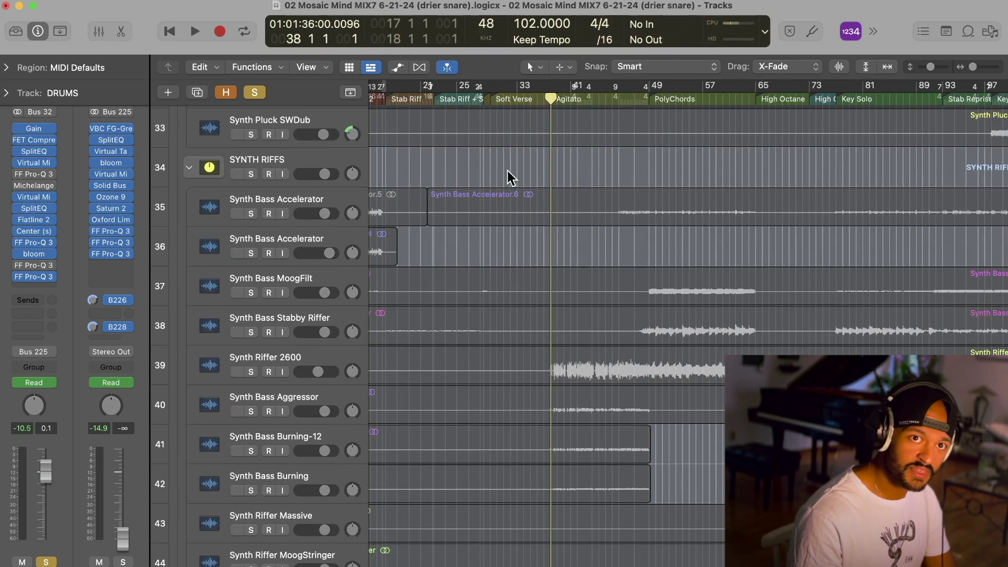
- Solo the SYNTH RIFFS folder and play it back
key("s")
key("space")
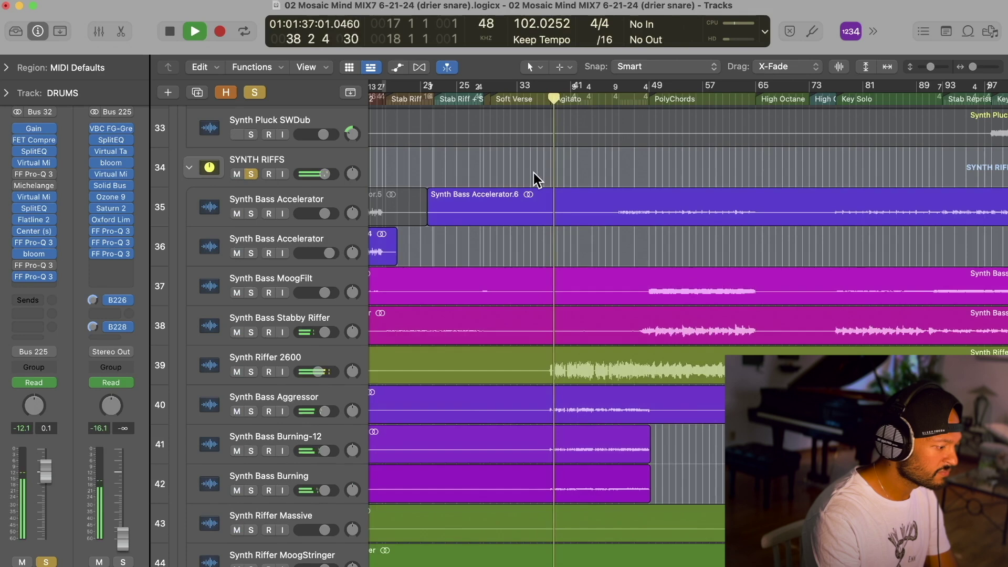
scroll(533, 173, "down", 2)
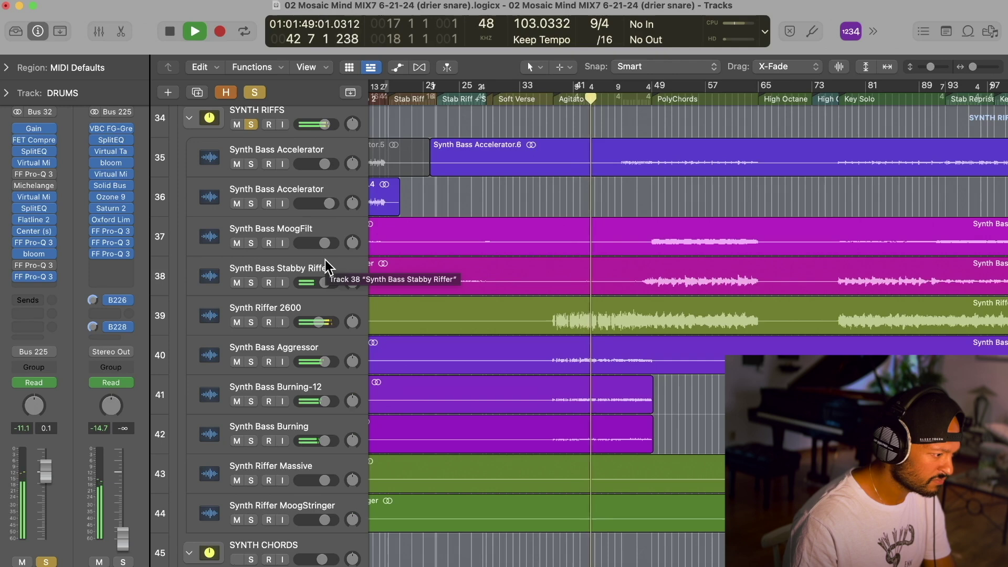
- Unsolo SYNTH RIFFS, stop playback, and return the playhead to bar 37
left_click(251, 125)
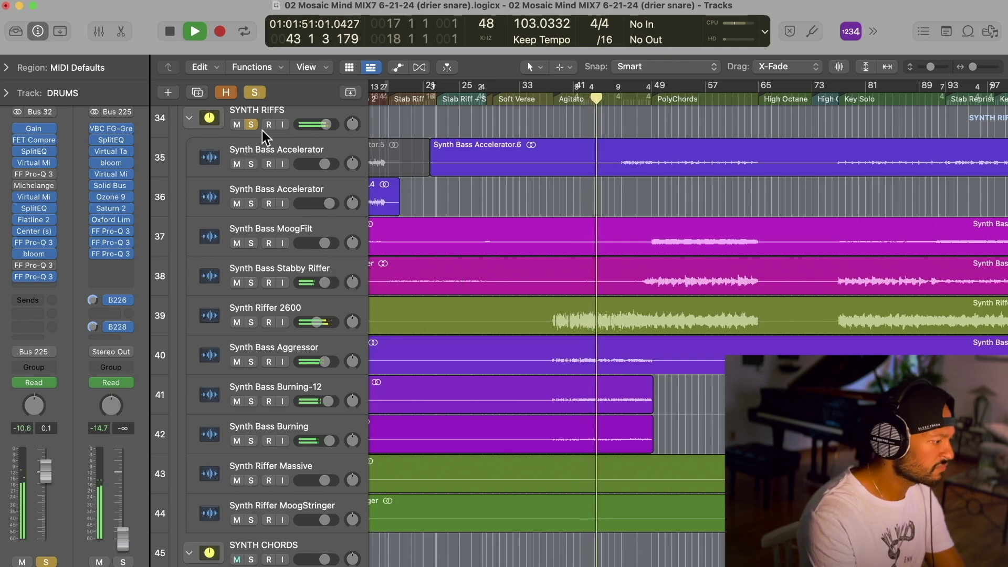
key("space")
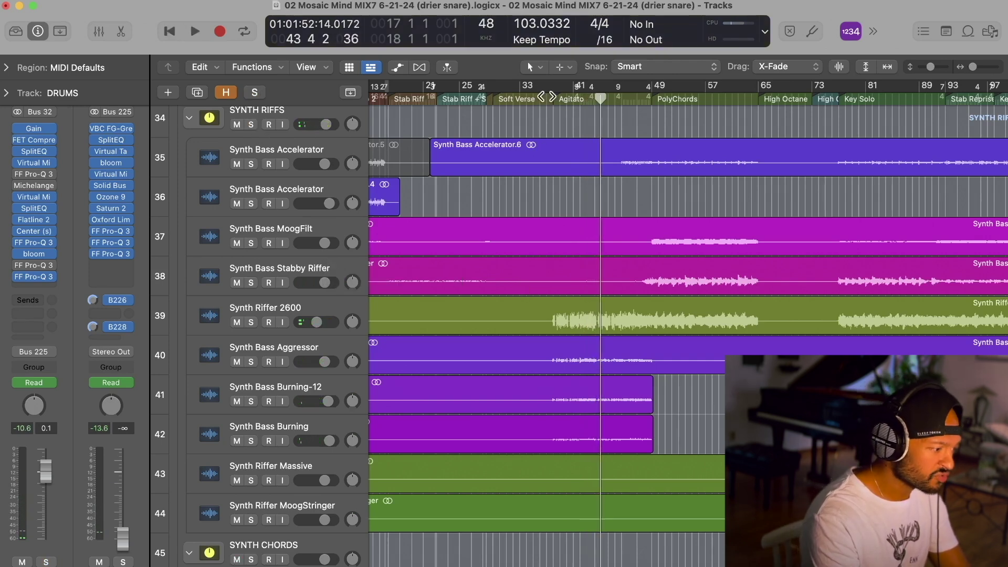
left_click(549, 98)
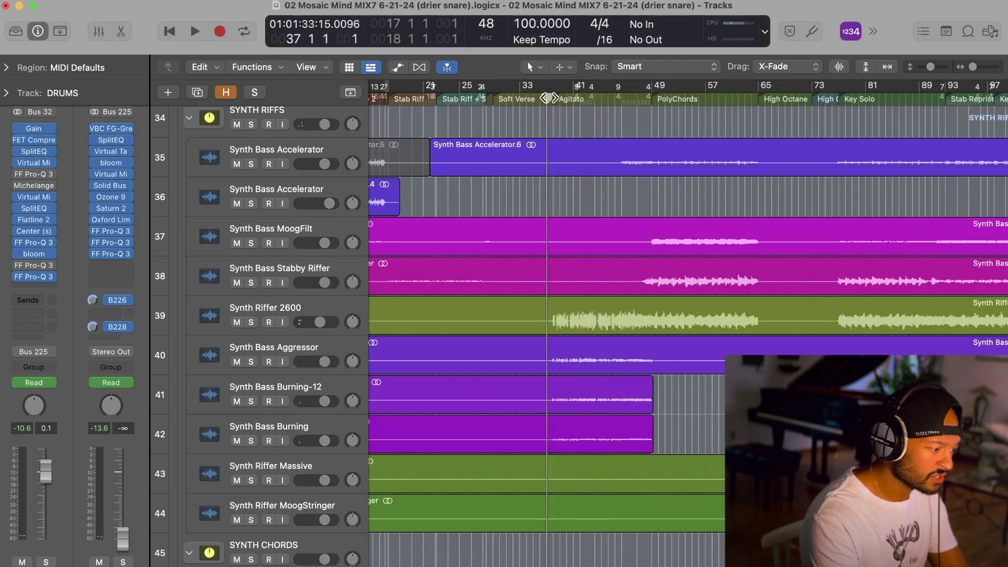
left_click(315, 307)
- Solo Synth Riffer 2600 alone from bar 38 and audition it until bar 41
left_click(548, 97)
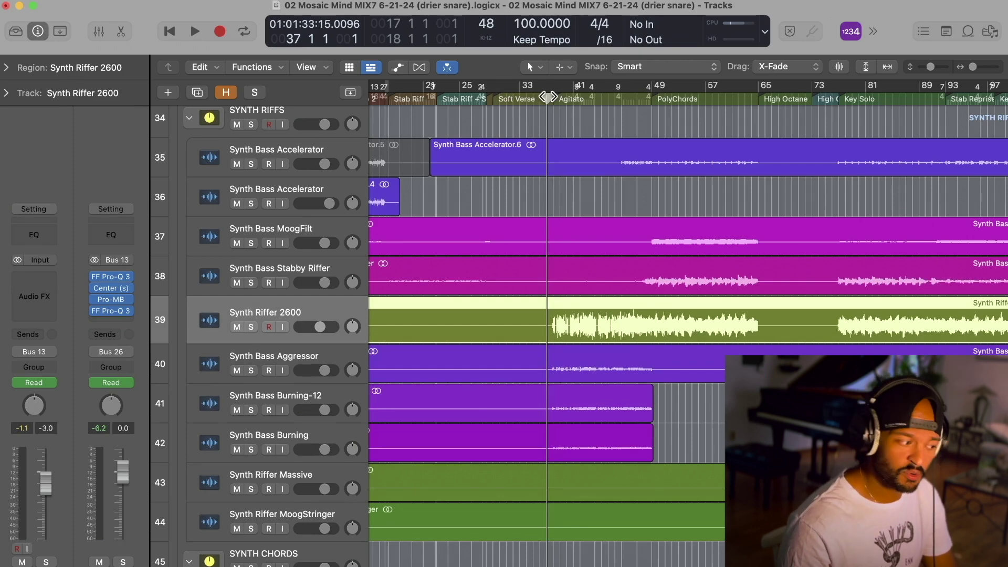
left_click(552, 96)
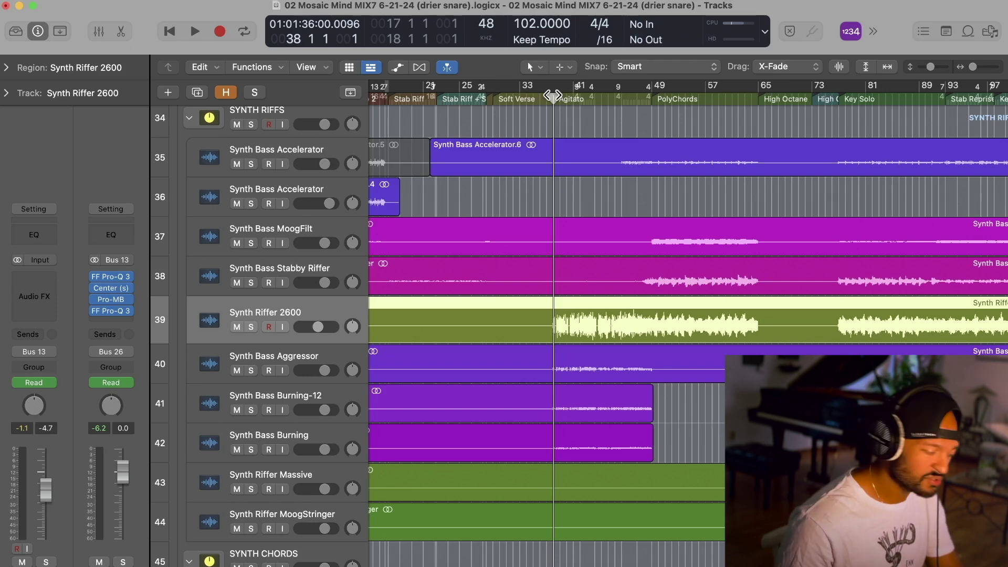
key("s")
key("space")
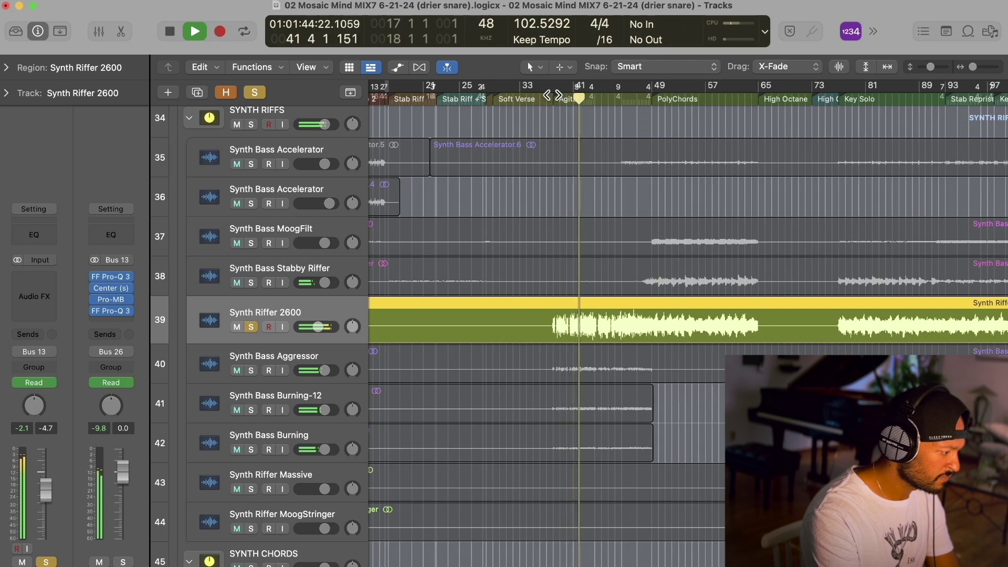
key("space")
- Clear all track solos and move the playhead back to bar 5
key("s")
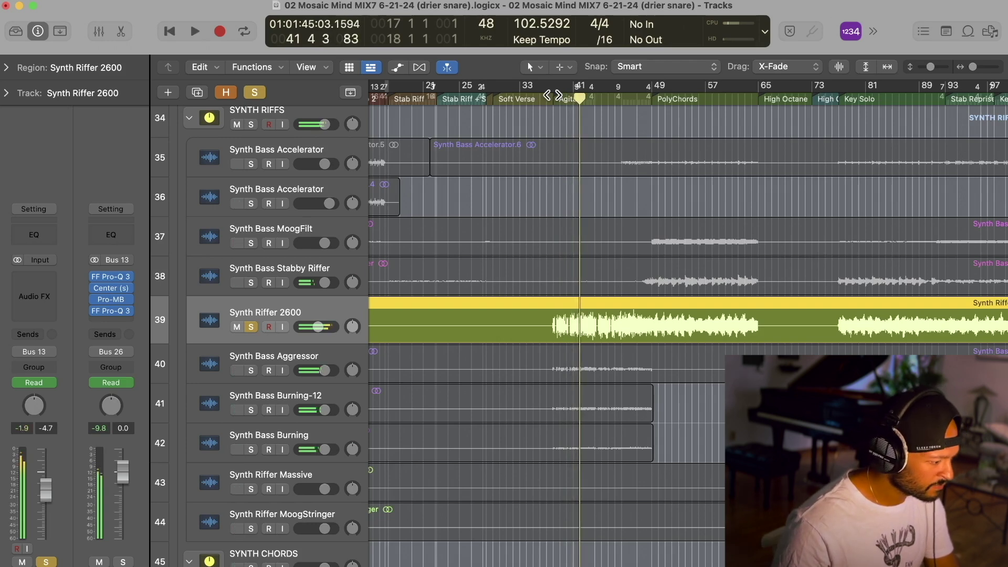
scroll(614, 370, "up", 20)
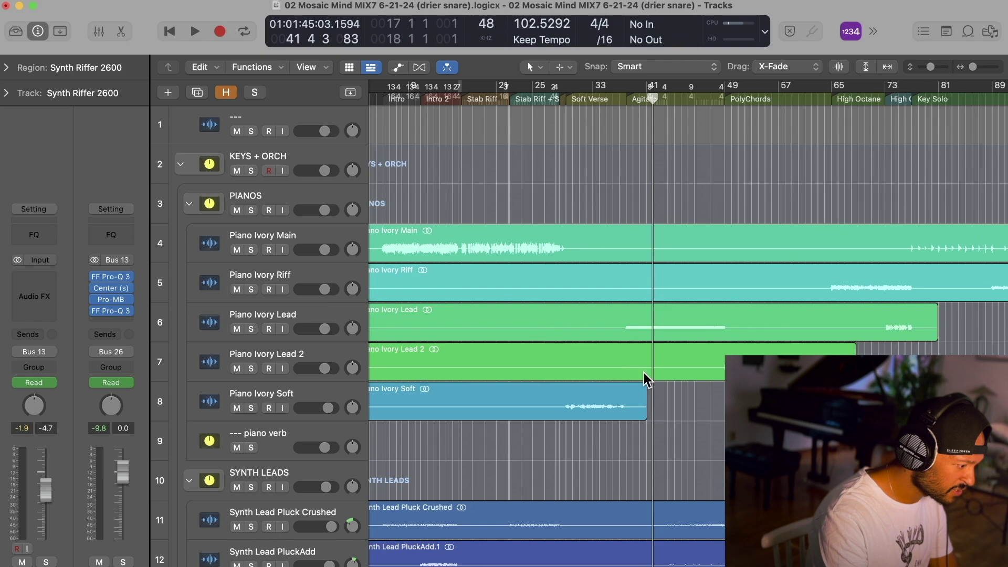
scroll(646, 378, "right", 2)
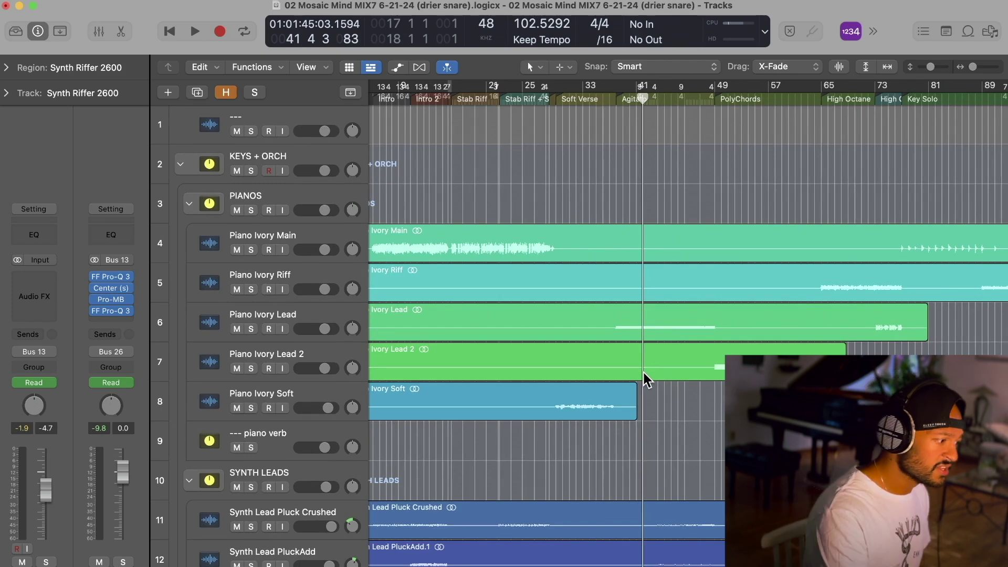
scroll(646, 379, "left", 2)
left_click(401, 98)
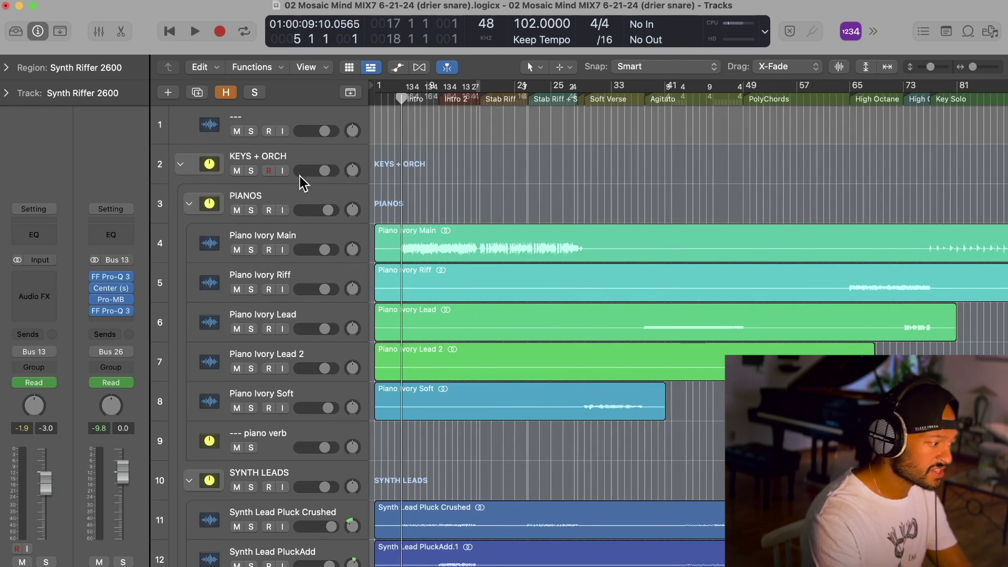
- Solo the PIANOS folder and the DRUMS folder
left_click(516, 201)
key("s")
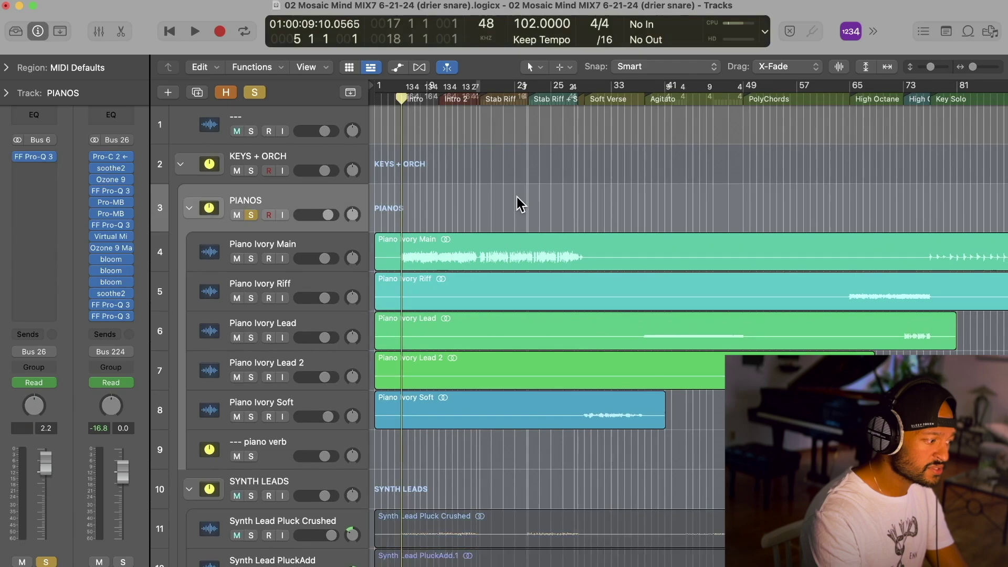
scroll(516, 196, "down", 20)
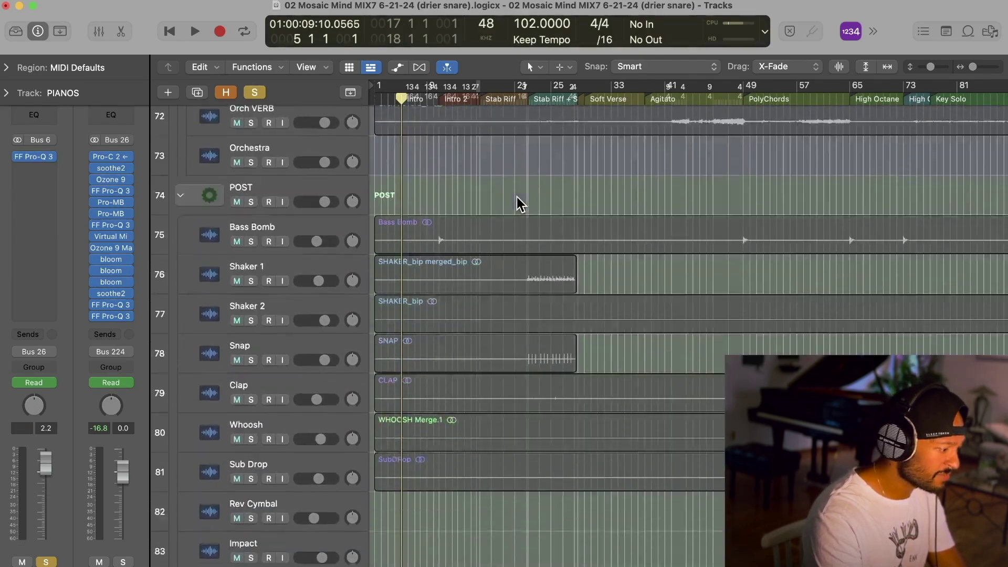
scroll(516, 197, "down", 10)
left_click(301, 138)
key("s")
scroll(301, 131, "up", 4)
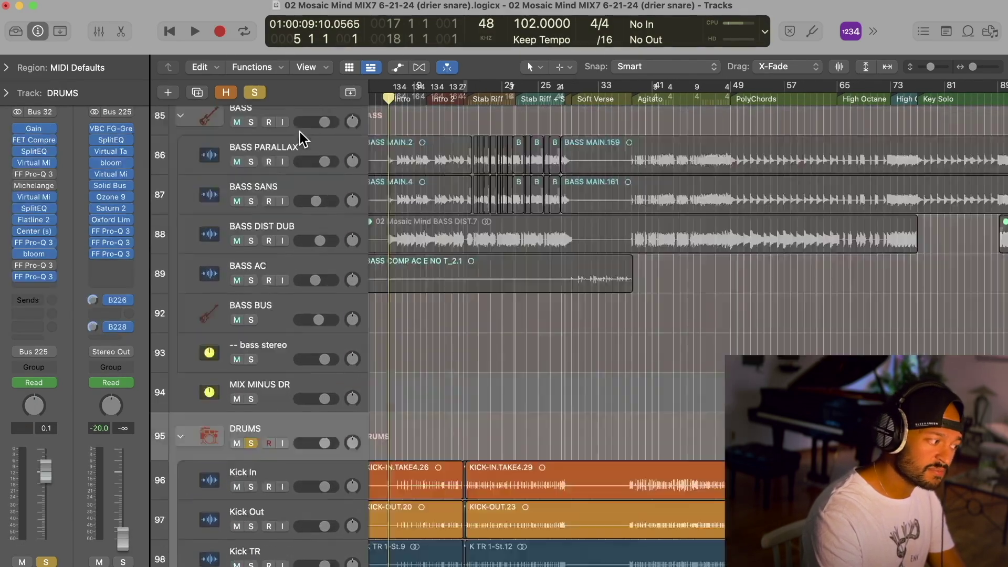
scroll(300, 131, "up", 5)
scroll(300, 131, "down", 5)
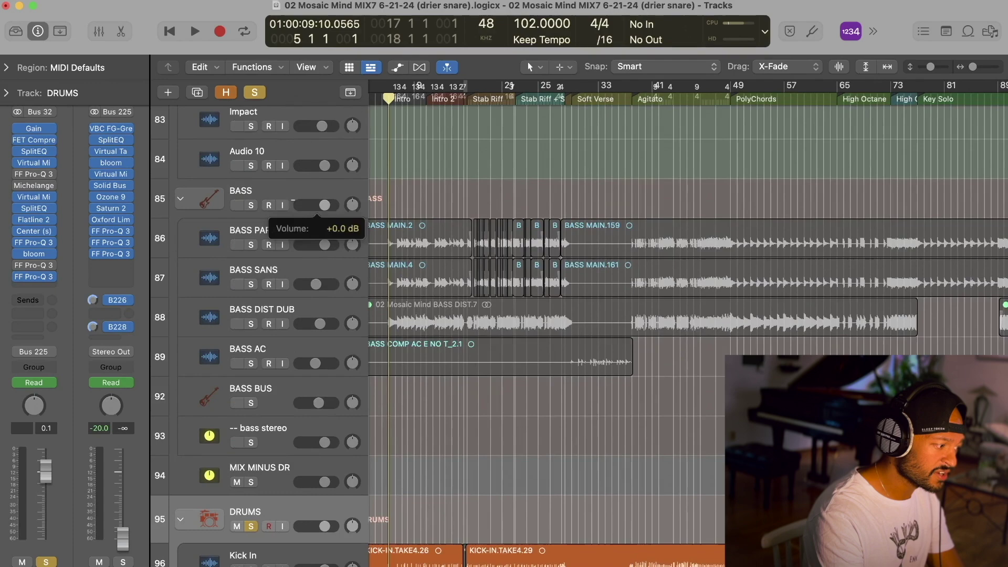
- Solo the BASS folder and play the song from near the start past bar 11
left_click(291, 195)
key("s")
scroll(490, 308, "up", 1)
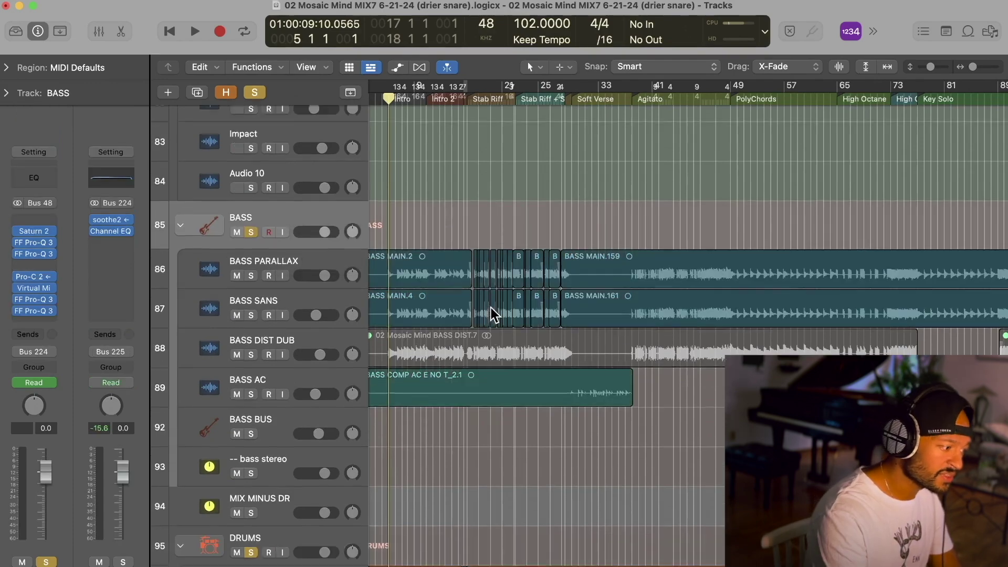
scroll(491, 307, "up", 20)
key("space")
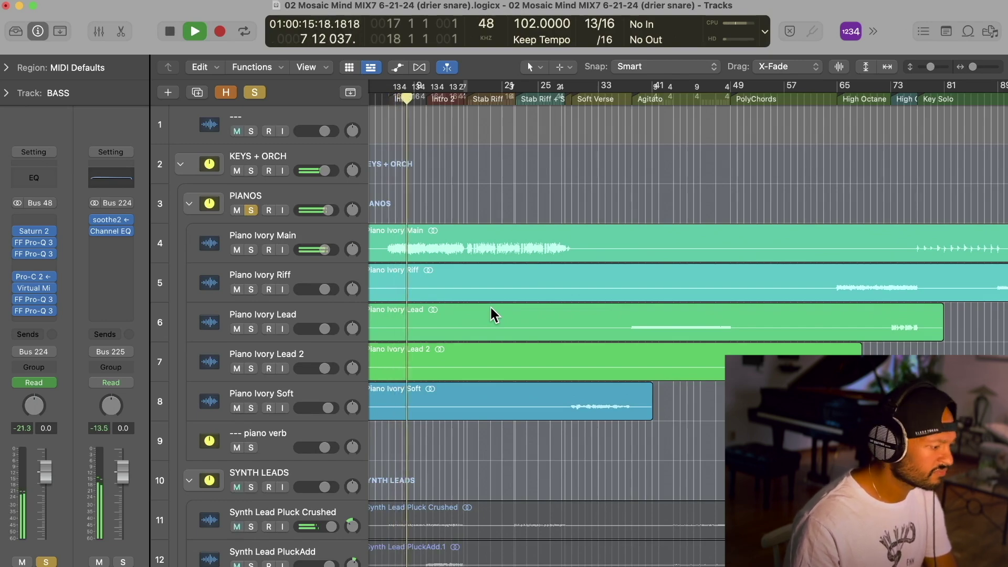
scroll(490, 306, "down", 15)
scroll(490, 308, "down", 20)
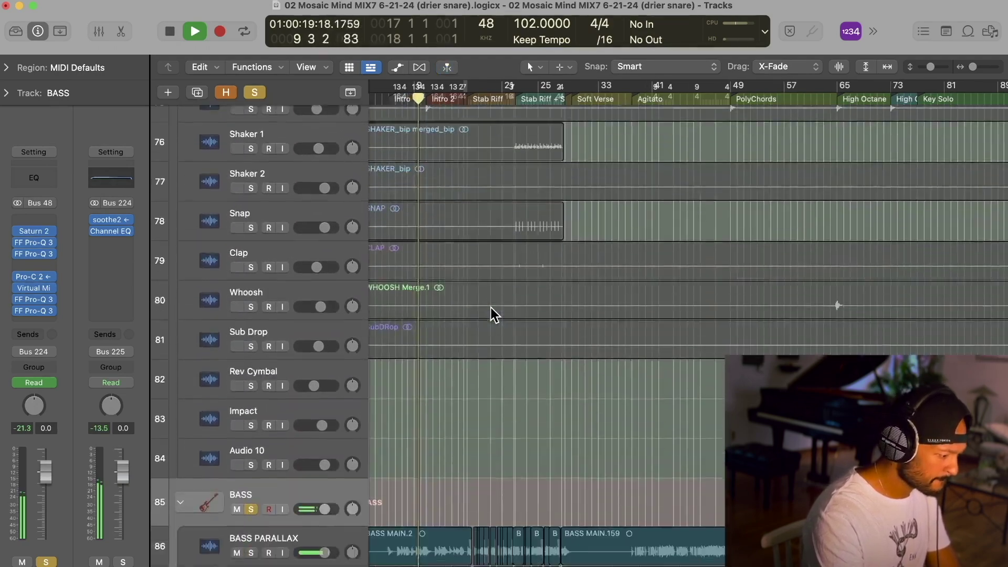
scroll(492, 314, "down", 10)
scroll(488, 299, "up", 20)
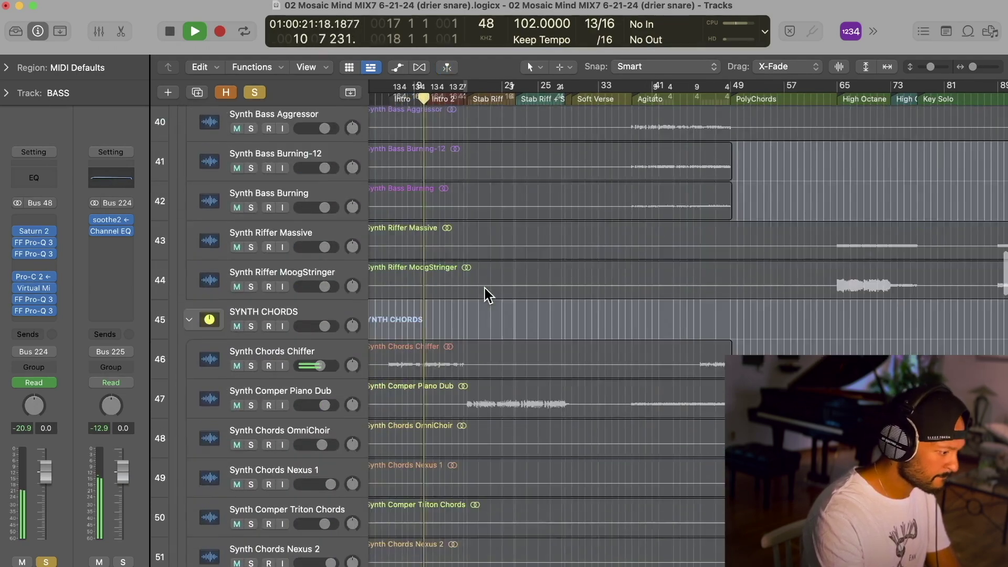
scroll(368, 209, "up", 20)
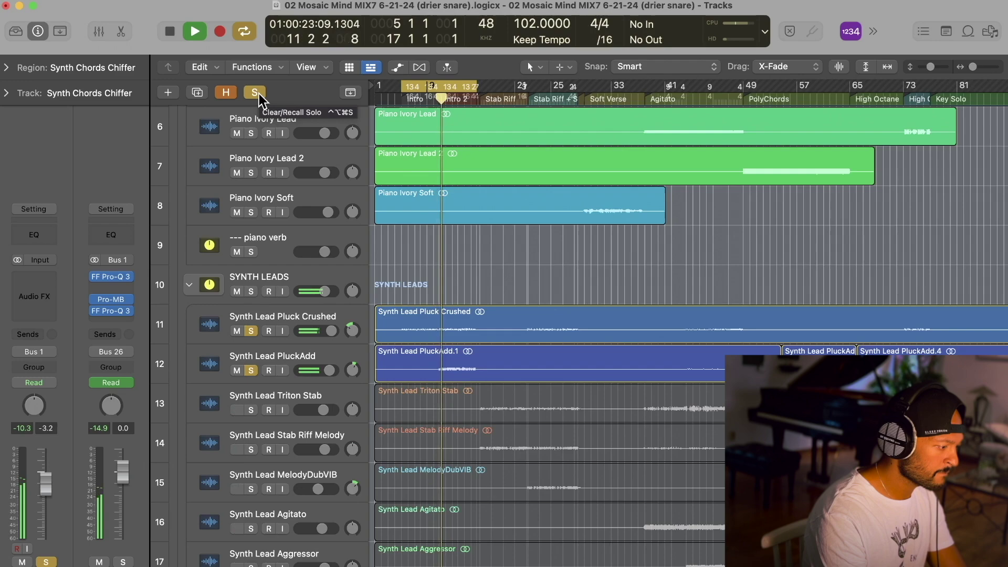
- Clear the existing solos, then solo the SYNTH LEADS and SYNTH RIFFS folders
left_click(260, 94)
left_click(318, 278)
key("s")
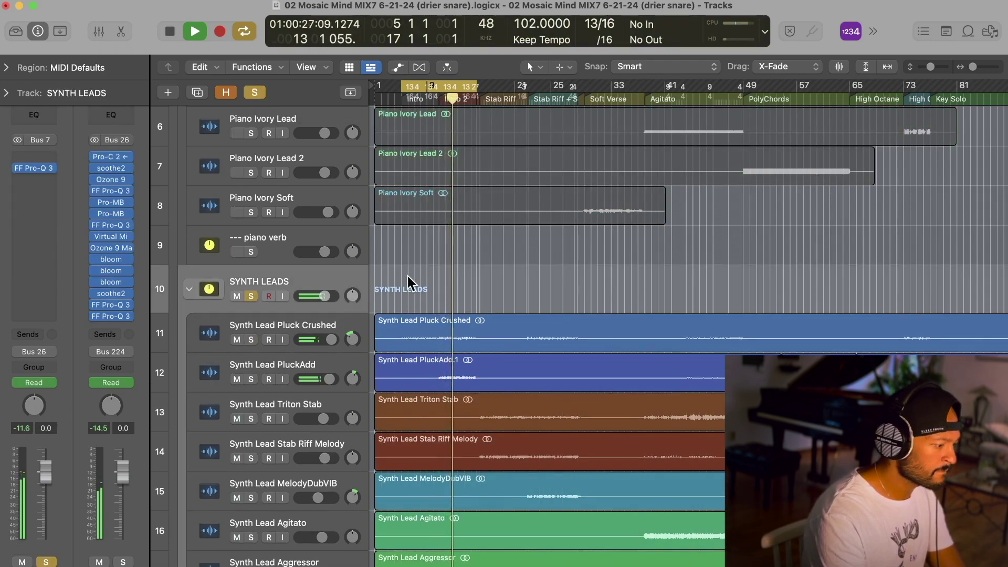
scroll(408, 275, "down", 15)
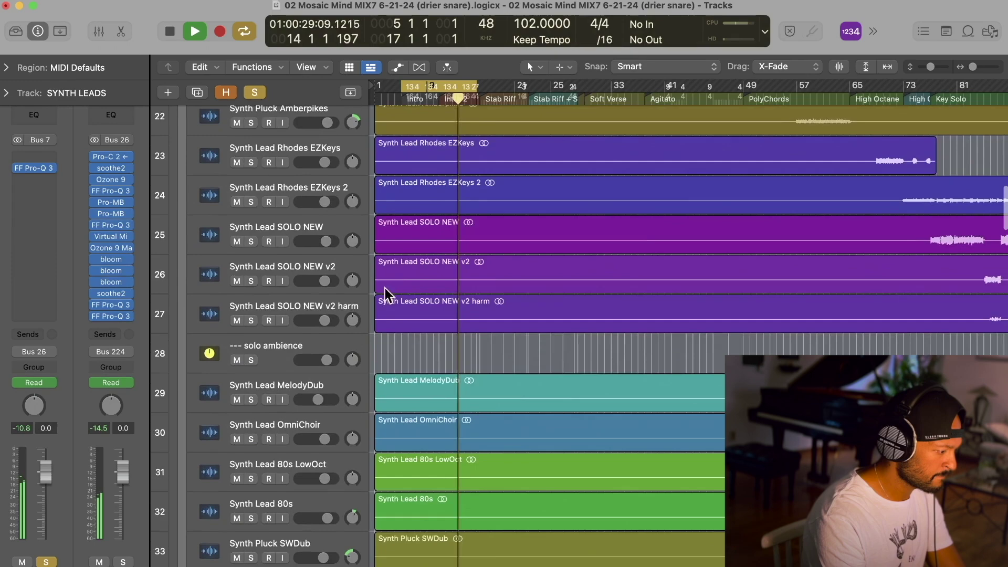
scroll(310, 348, "down", 6)
left_click(299, 366)
key("s")
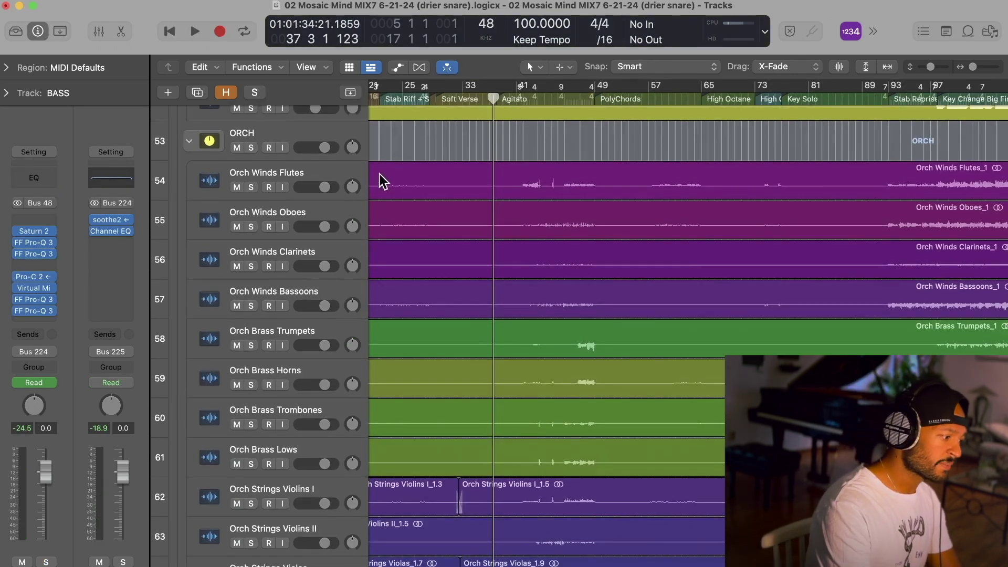
- Solo the ORCH folder and play it past bar 48 through the orchestral tracks
left_click(313, 141)
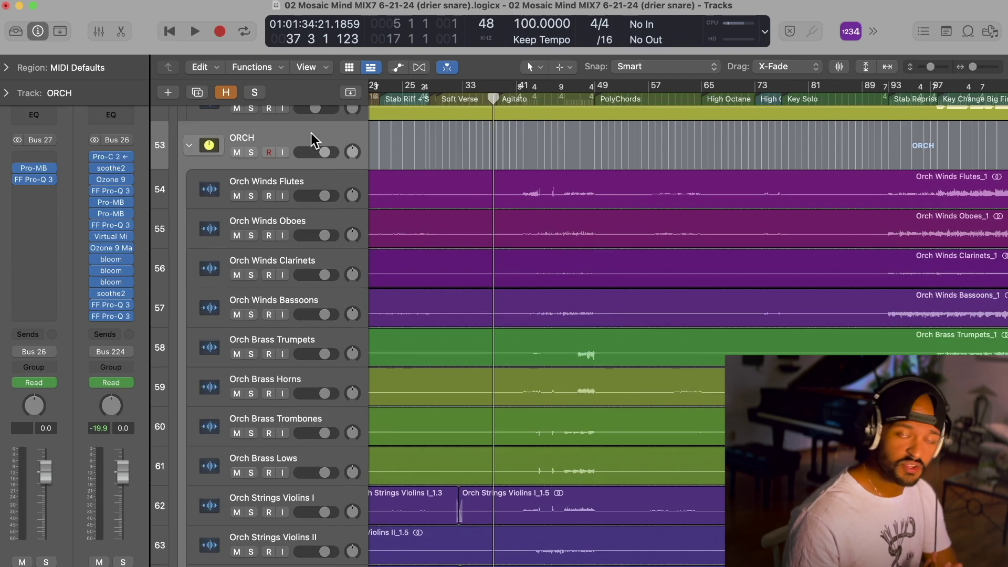
key("space")
key("s")
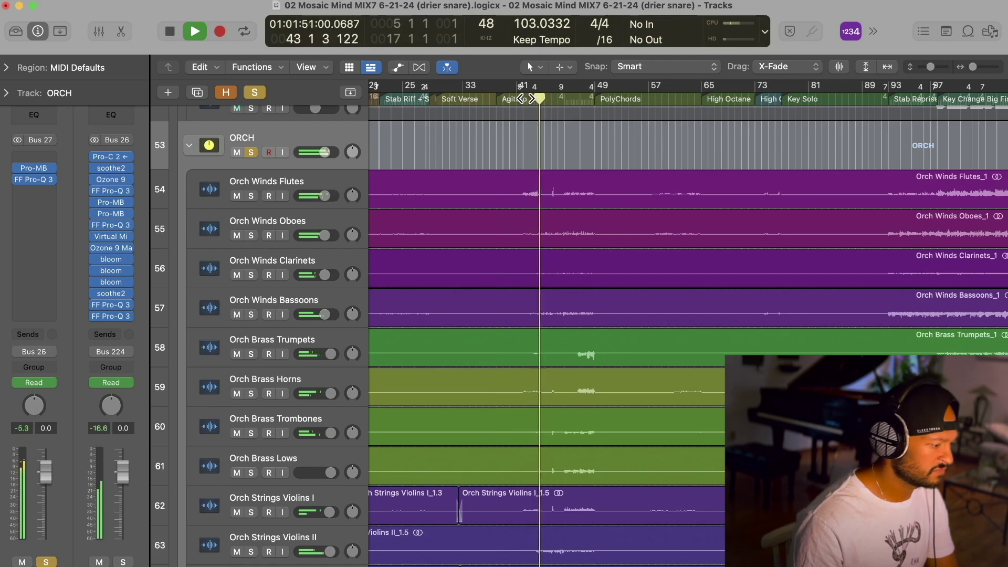
scroll(569, 304, "down", 5)
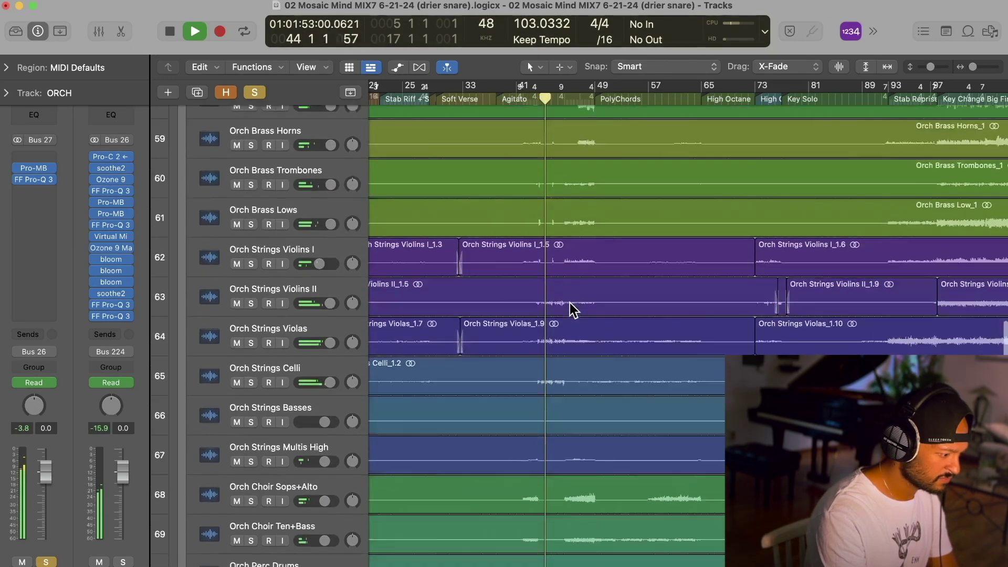
scroll(570, 304, "down", 3)
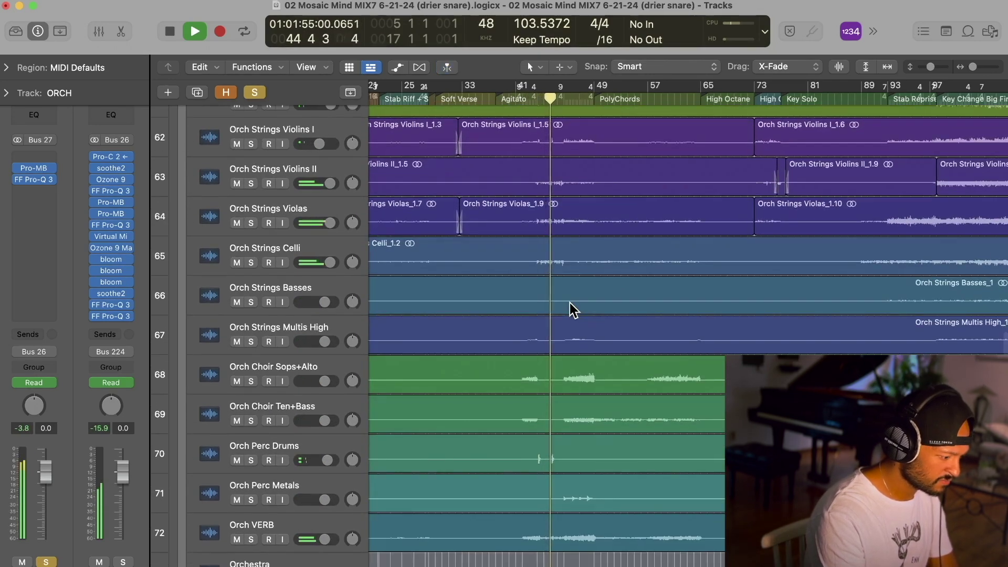
scroll(570, 304, "up", 1)
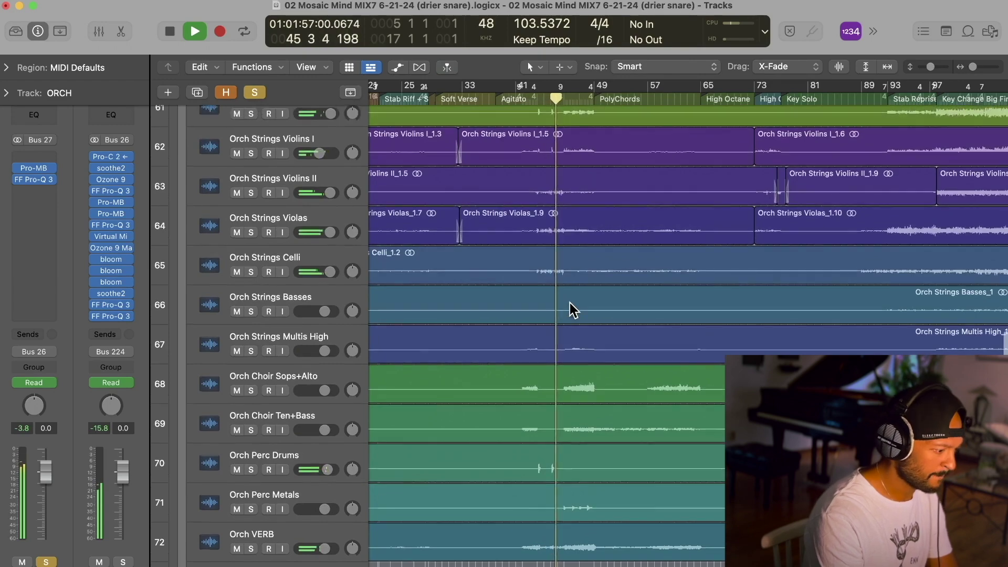
scroll(570, 303, "up", 7)
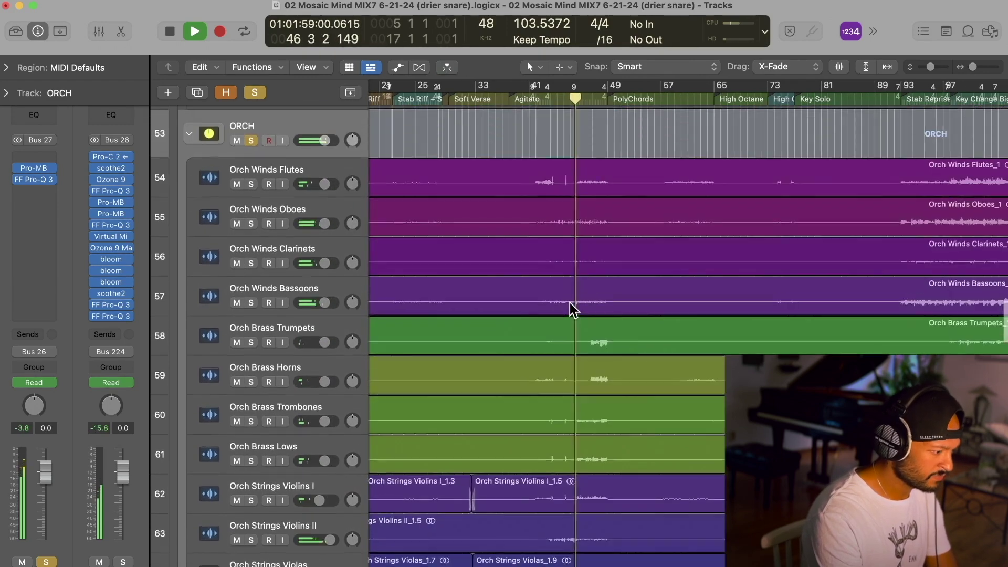
scroll(569, 302, "up", 1)
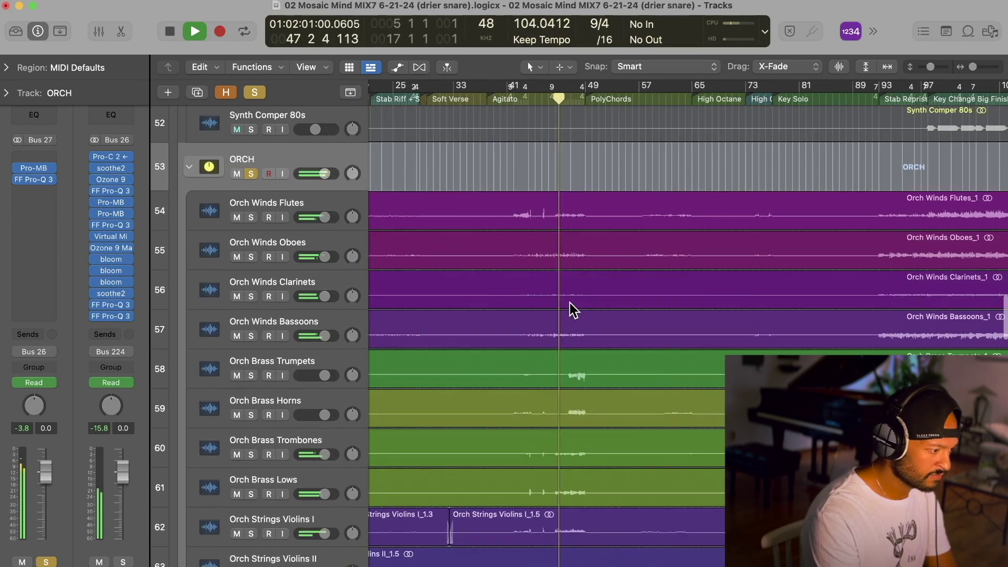
scroll(568, 303, "down", 1)
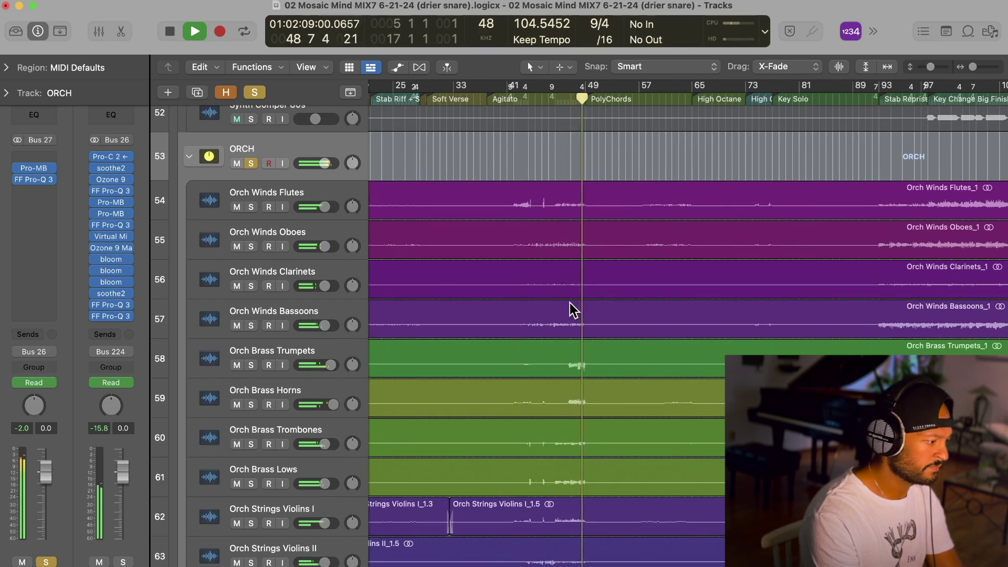
- Stop playback of the song near bar 49
key("space")
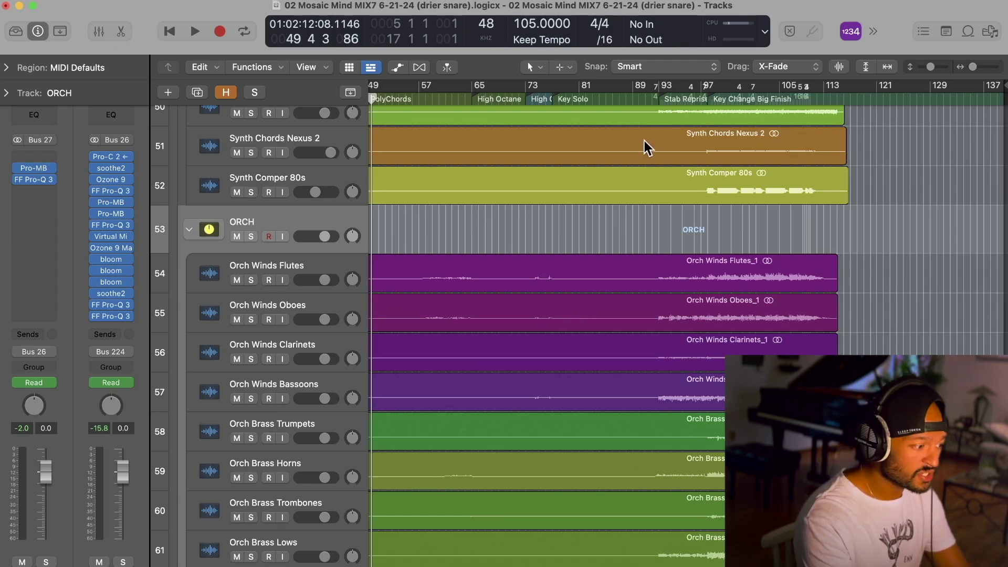
- Solo the ORCH folder and play the ending looped from bar 92 to 113
left_click(667, 92)
key("s")
key("c")
key("space")
scroll(839, 201, "down", 3)
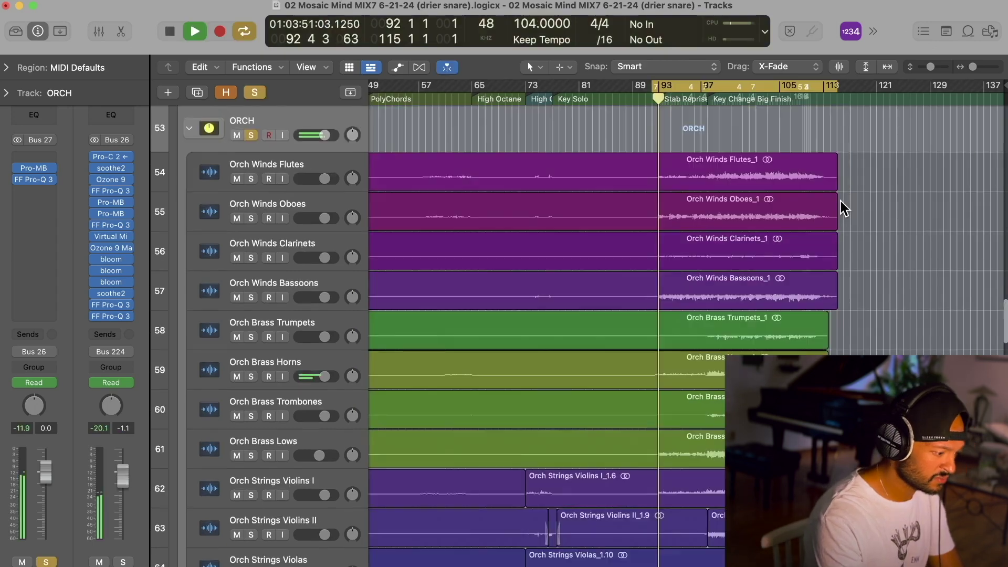
scroll(840, 200, "down", 5)
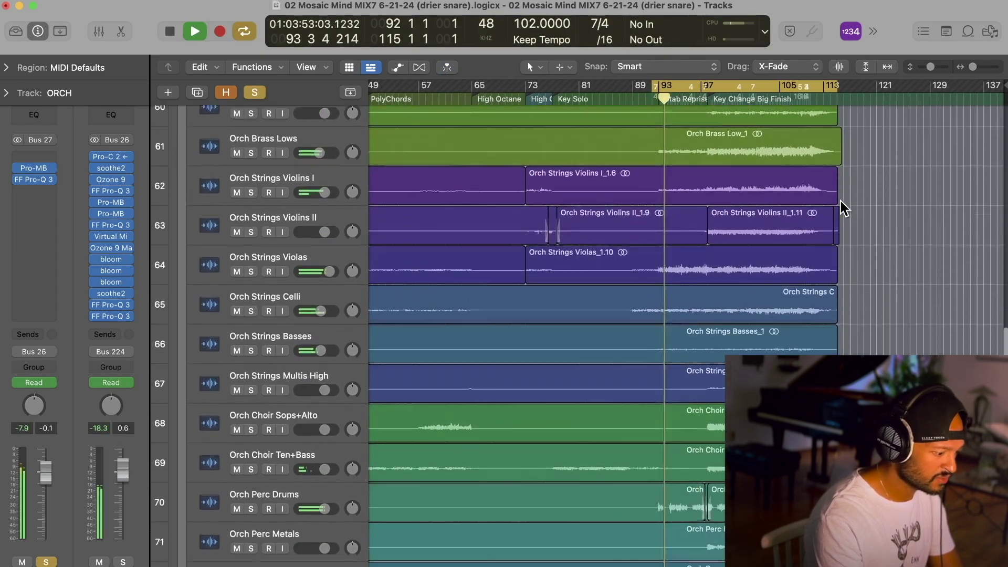
scroll(840, 200, "up", 1)
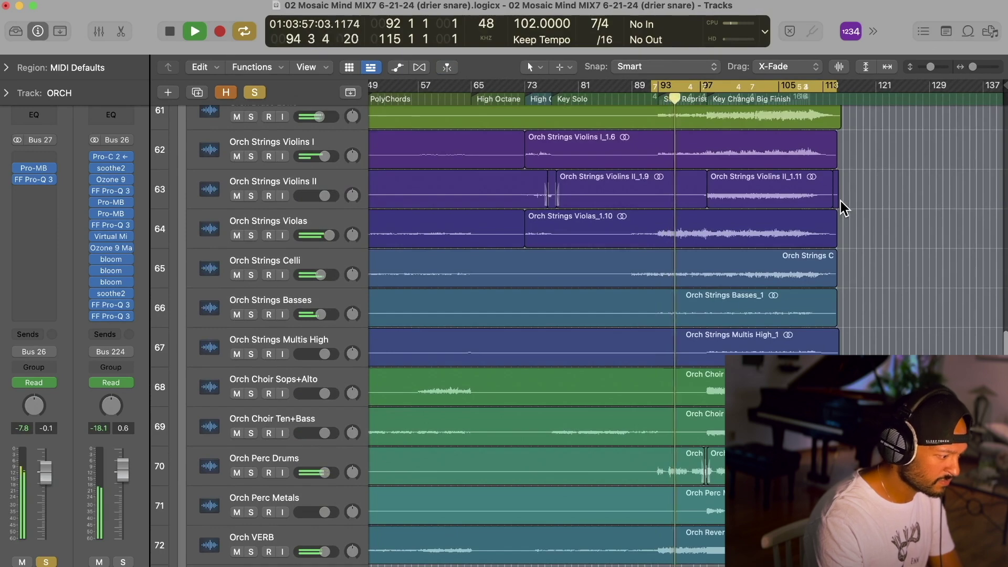
scroll(840, 201, "up", 1)
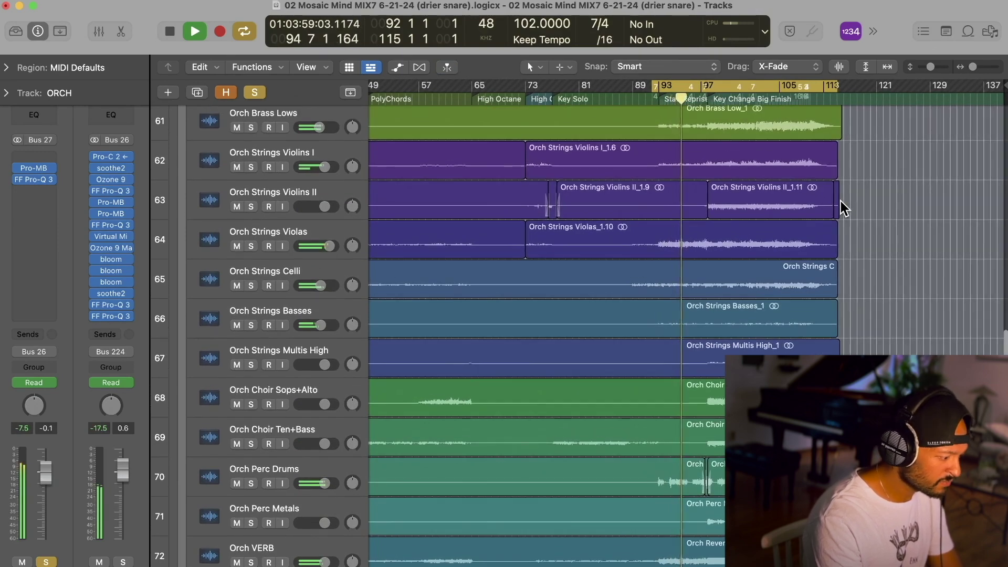
scroll(840, 200, "up", 3)
scroll(840, 201, "up", 8)
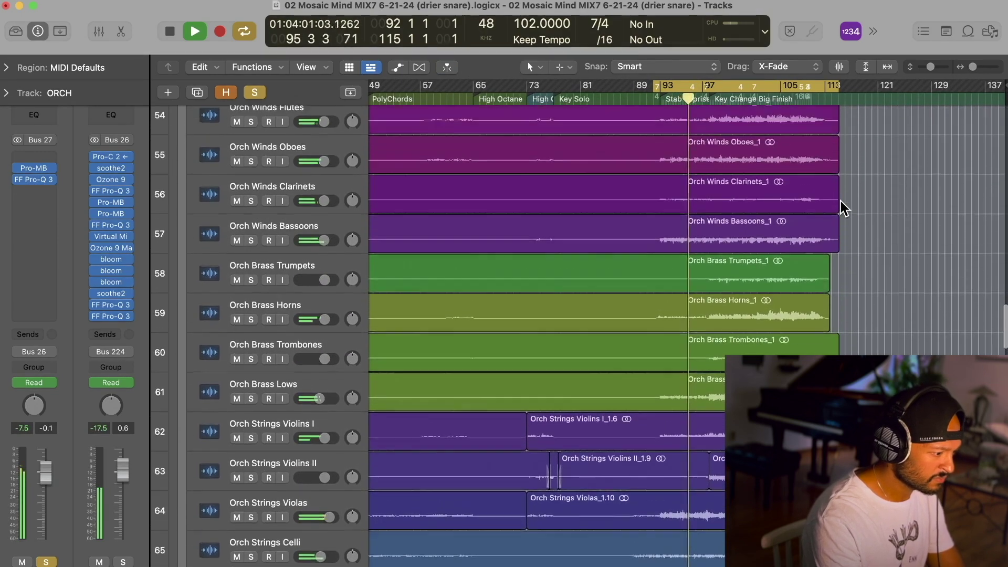
- Select the four woodwind tracks, Orch Winds Flutes through Bassoons, with their regions
left_click(314, 175)
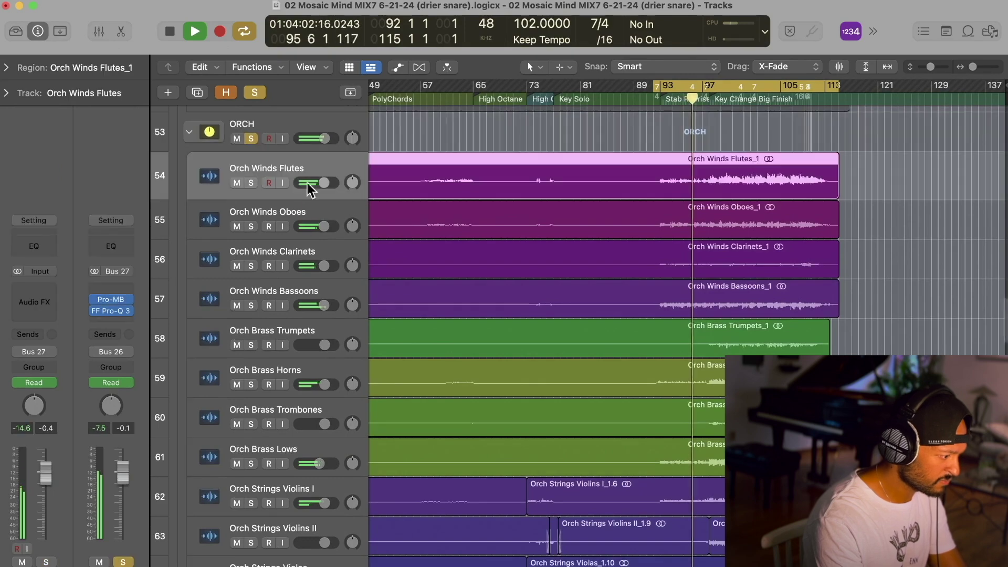
left_click(305, 301, "shift")
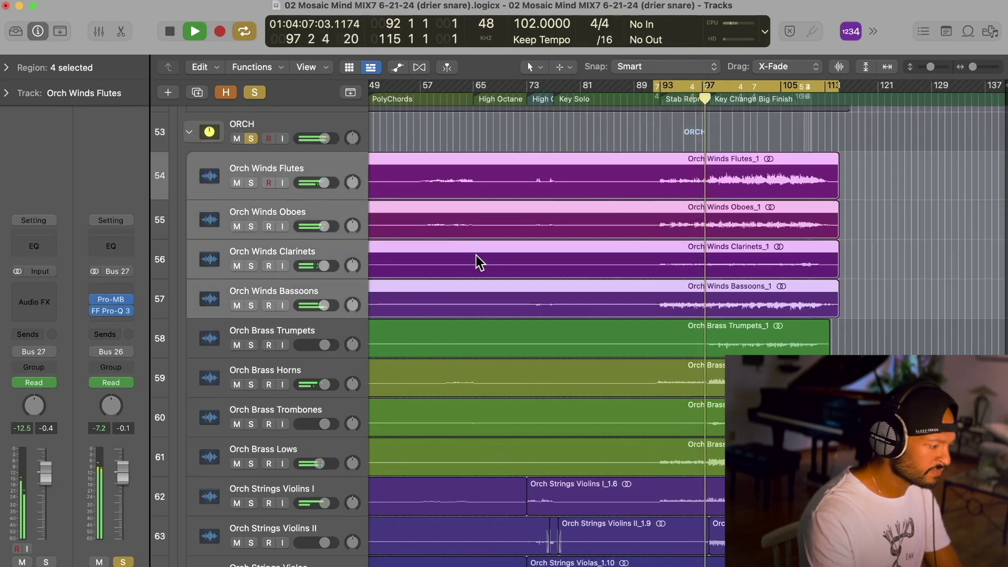
scroll(475, 255, "down", 4)
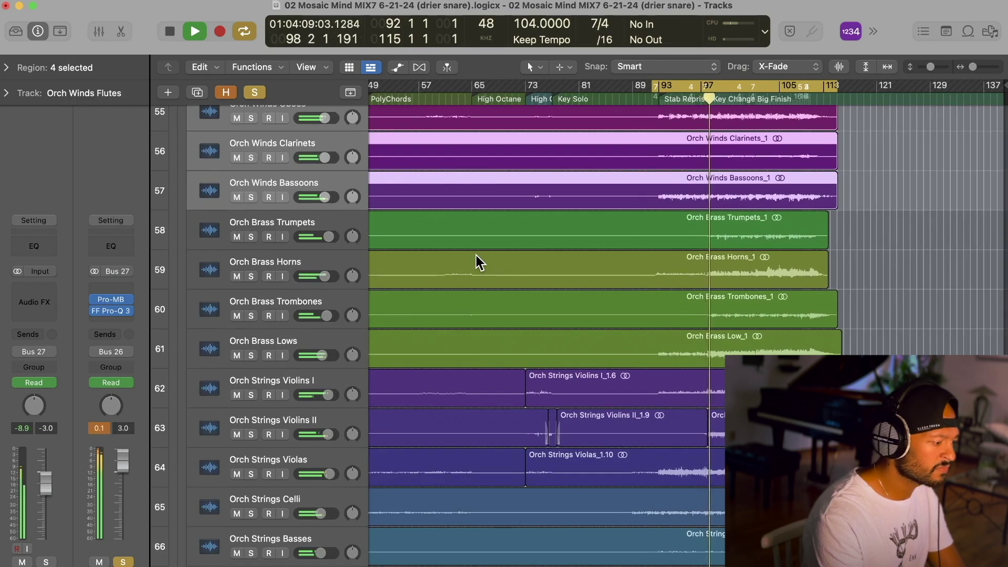
scroll(475, 255, "up", 5)
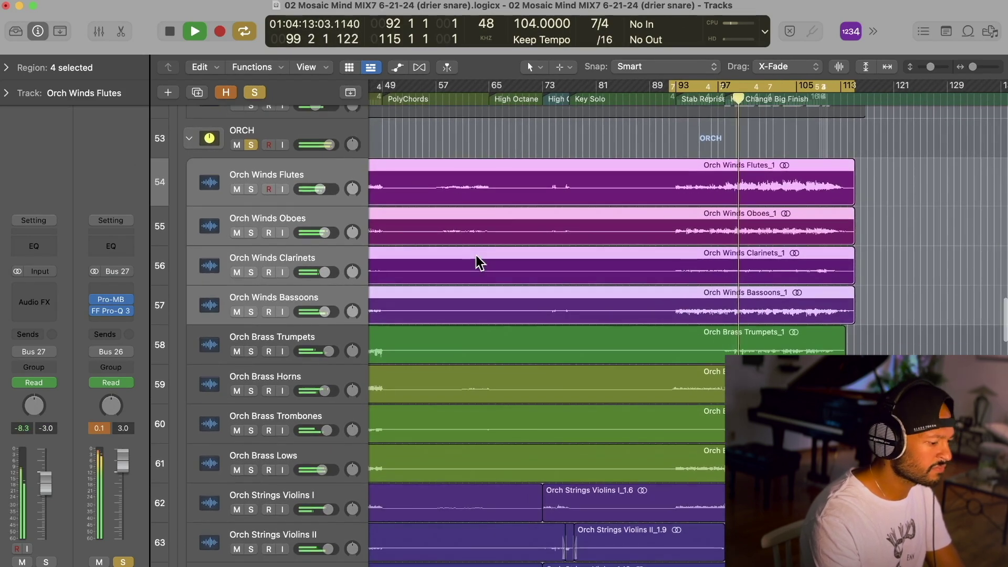
scroll(475, 255, "down", 5)
scroll(475, 255, "down", 5)
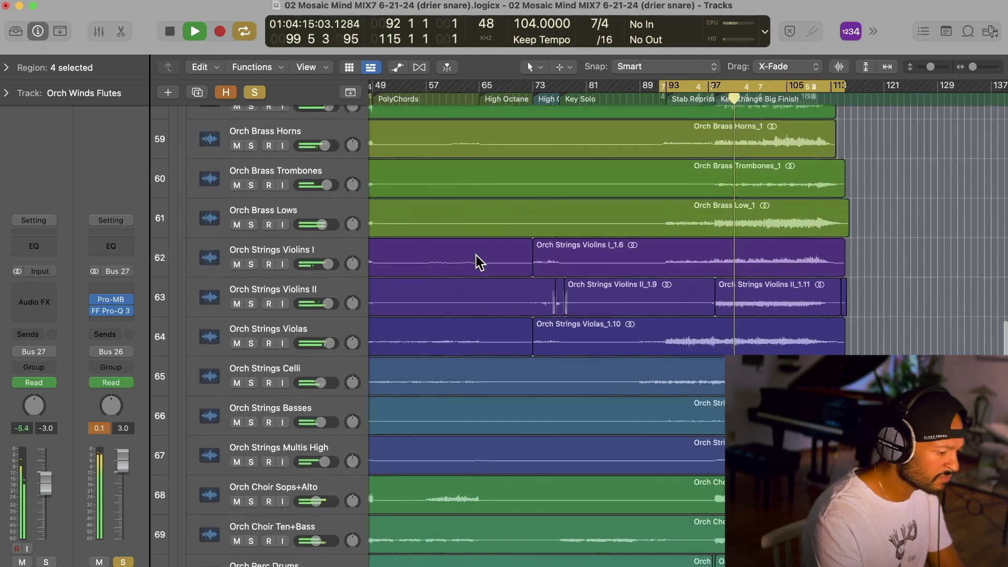
scroll(476, 255, "down", 3)
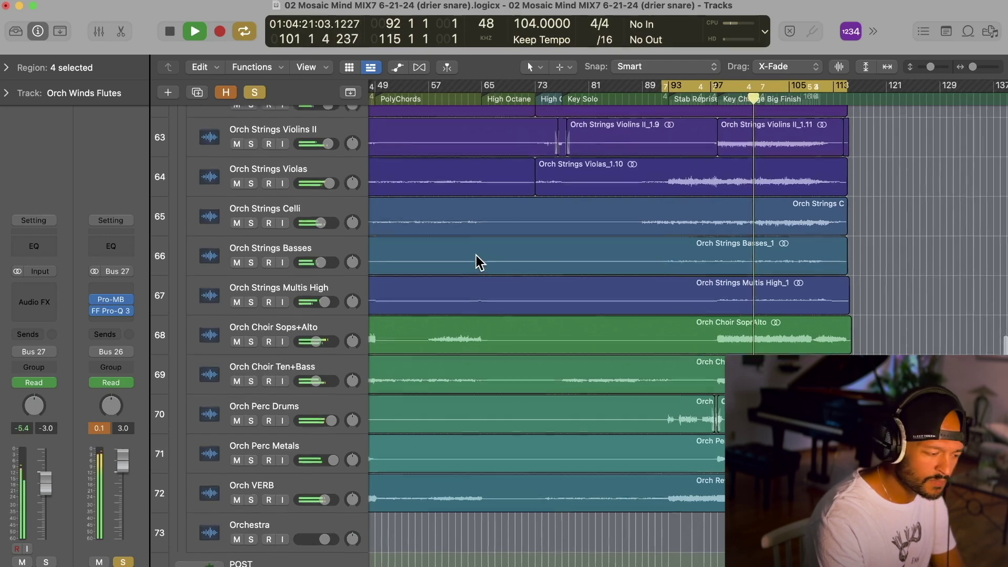
scroll(476, 255, "up", 8)
scroll(476, 255, "up", 5)
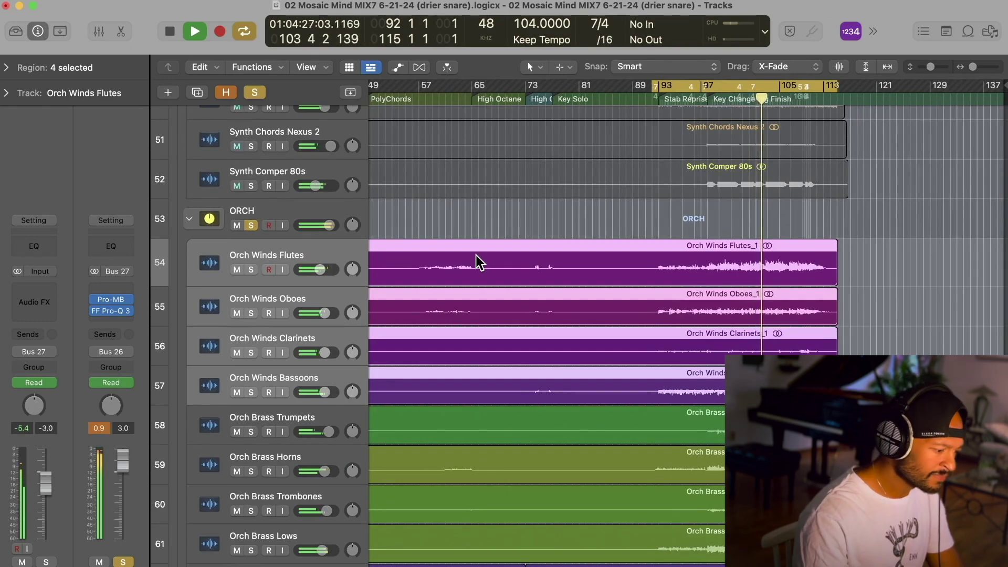
scroll(475, 255, "down", 12)
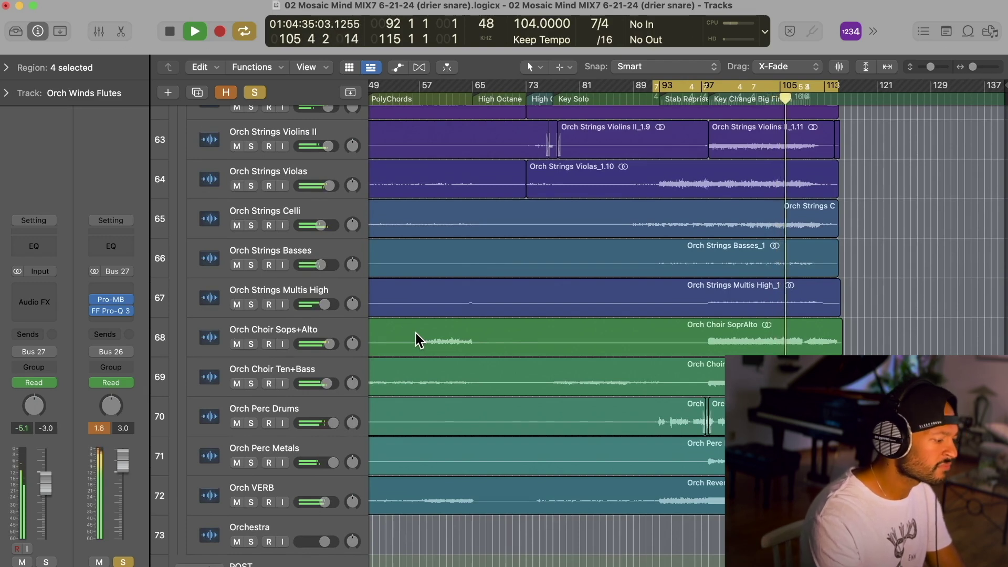
scroll(416, 340, "down", 2)
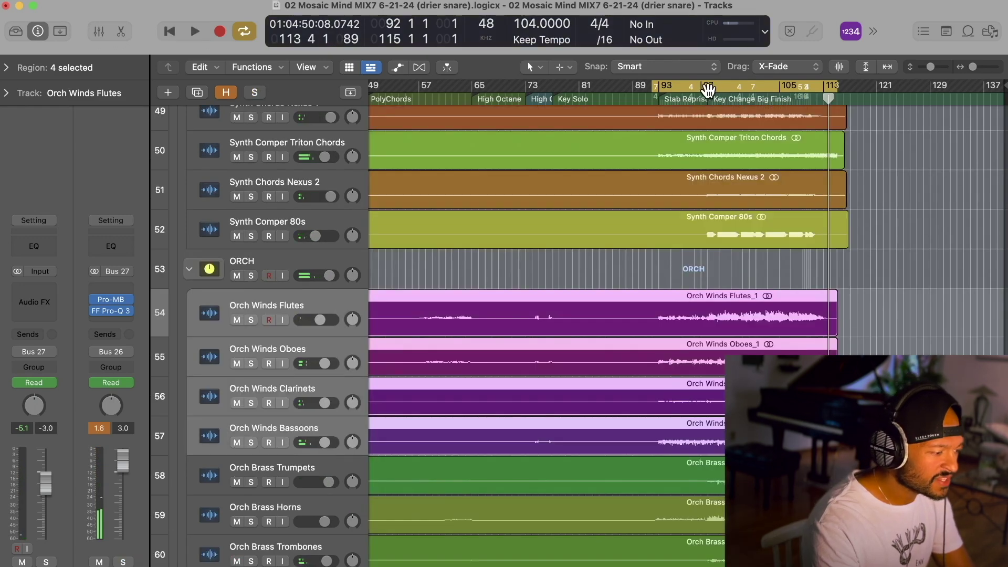
- Move the cycle range to bars 97–115 and start playback from the loop start
left_click_drag(707, 90, 762, 95)
left_click_drag(887, 88, 838, 90)
left_click_drag(703, 91, 700, 87)
key("space")
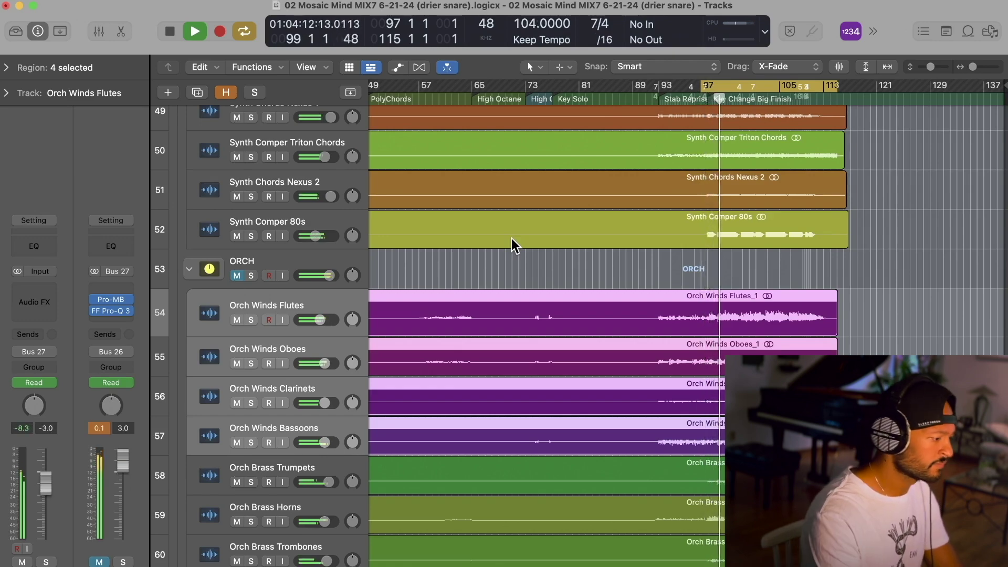
- Solo the SYNTH LEADS folder, then remove its solo again
scroll(511, 239, "up", 5)
scroll(252, 382, "up", 8)
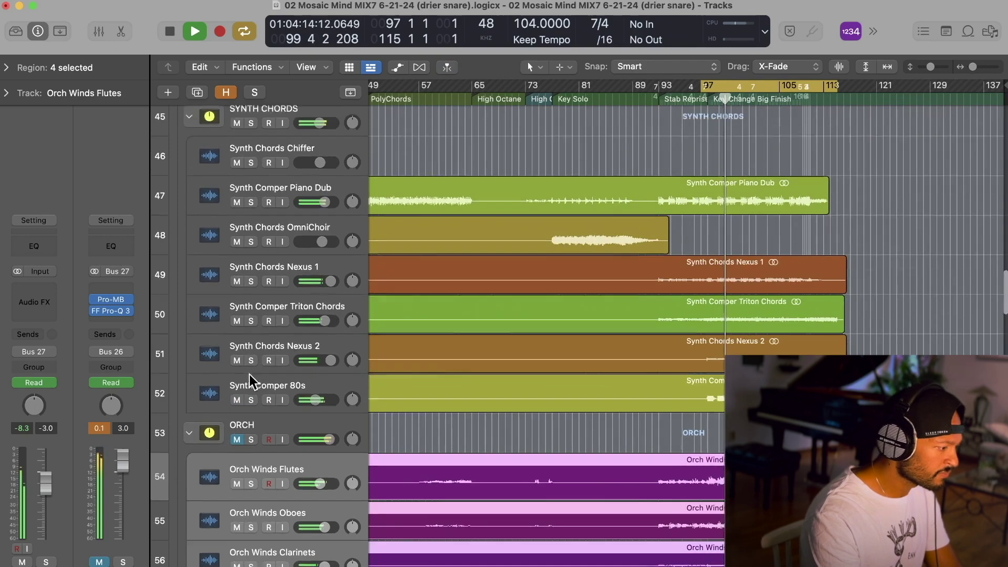
scroll(250, 311, "up", 20)
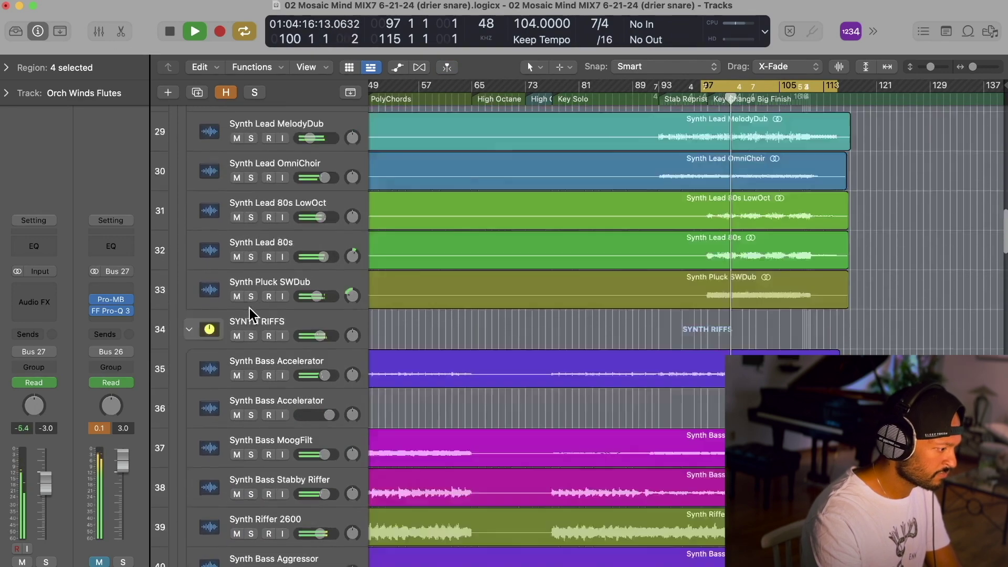
left_click(251, 463)
scroll(250, 459, "down", 8)
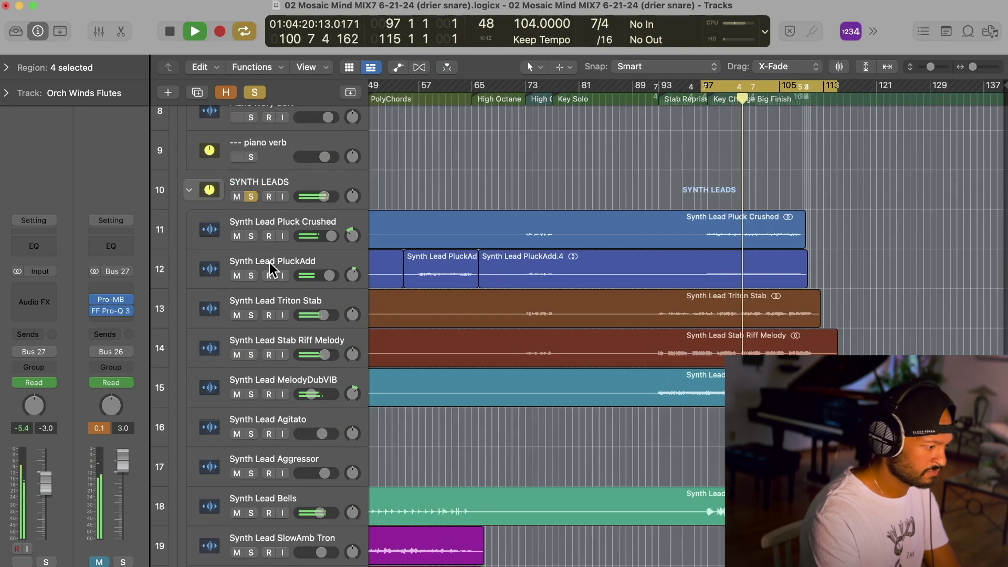
left_click(251, 196)
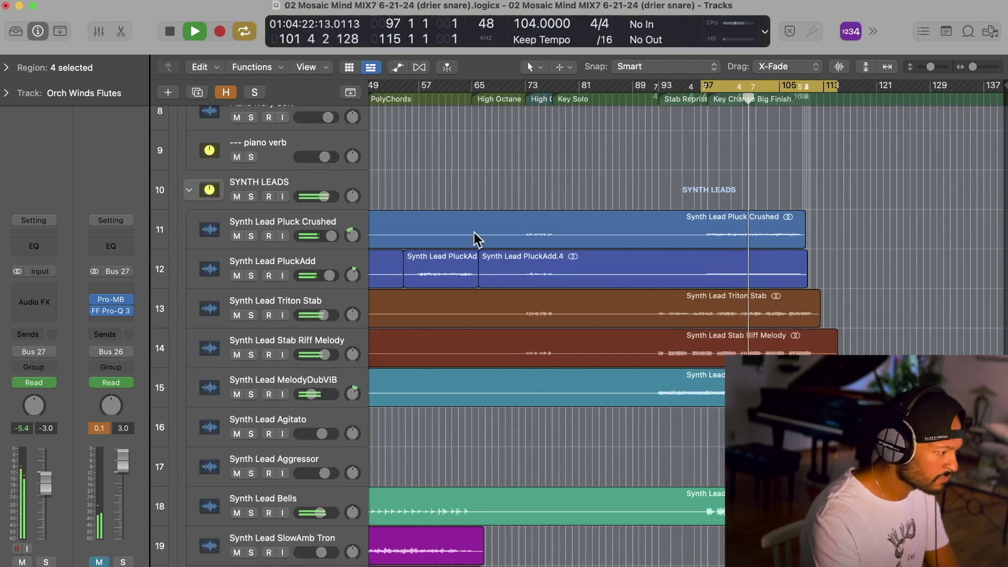
- Unmute the ORCH orchestra folder during playback
scroll(474, 232, "down", 15)
scroll(474, 239, "down", 4)
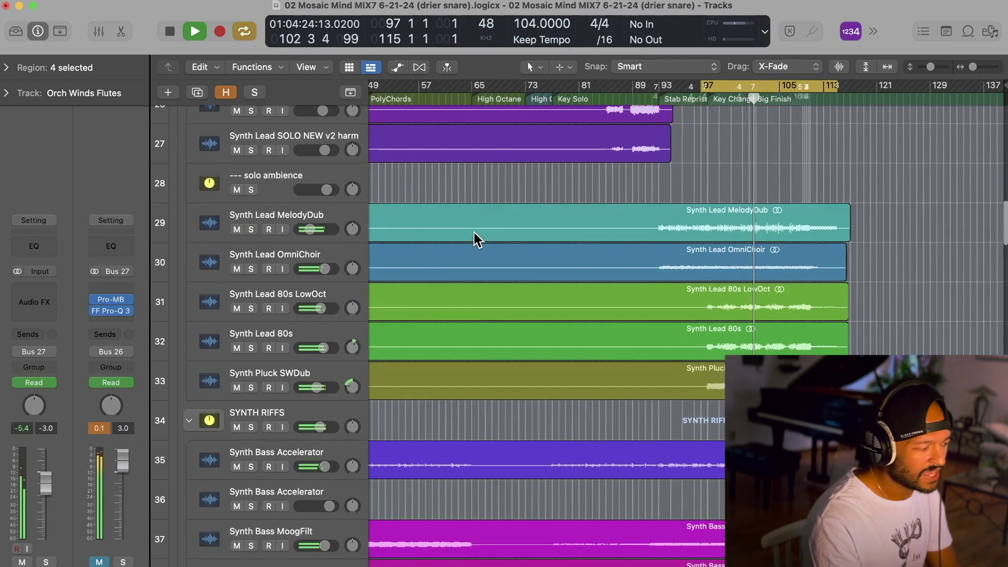
scroll(474, 232, "down", 13)
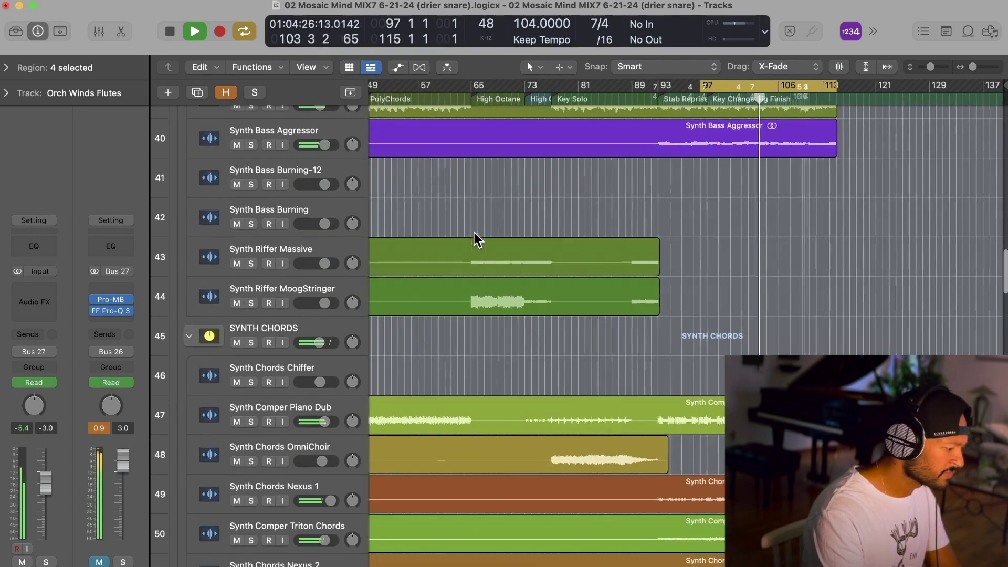
left_click(100, 562)
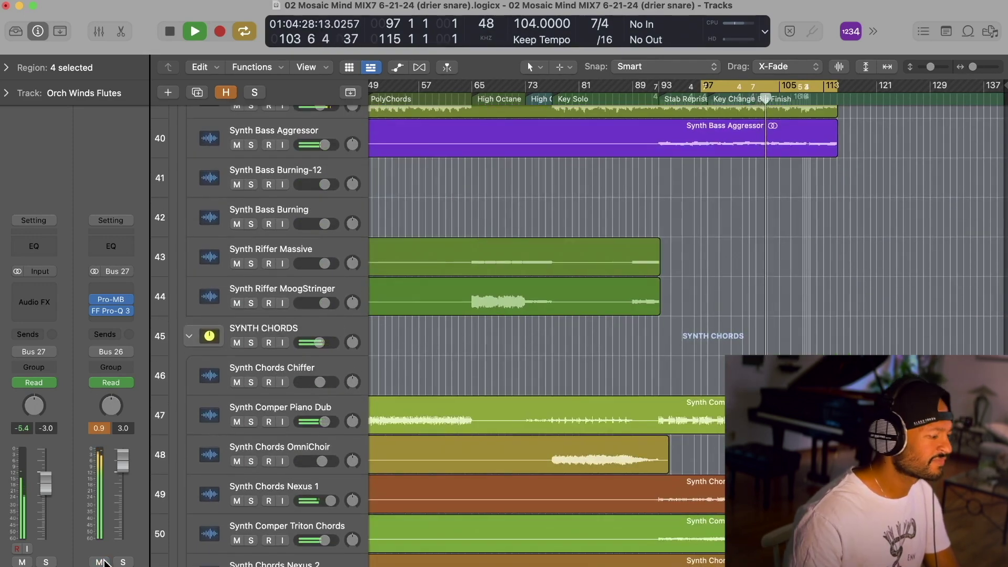
scroll(521, 262, "down", 12)
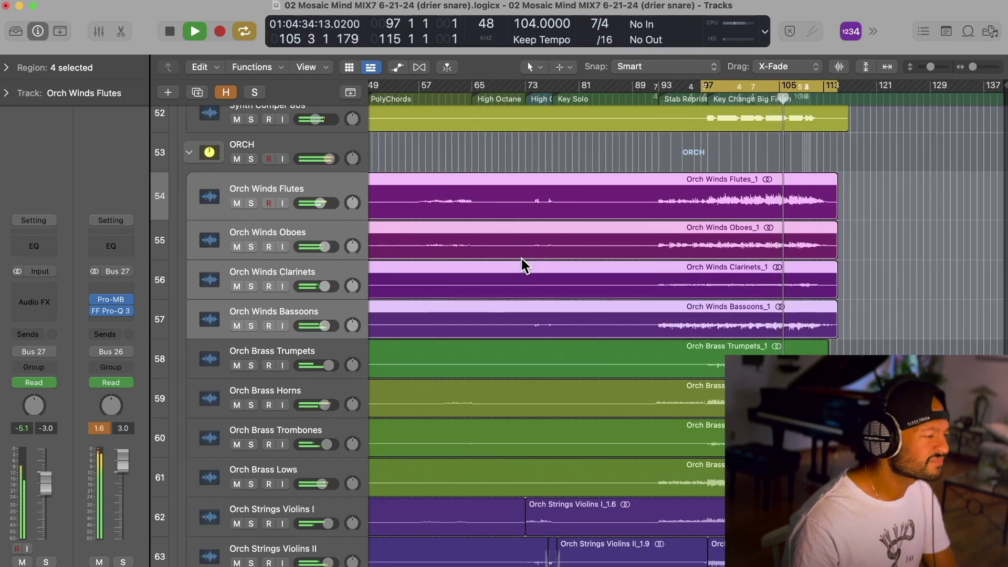
- Switch off Cycle mode so playback continues past the loop
scroll(521, 258, "up", 3)
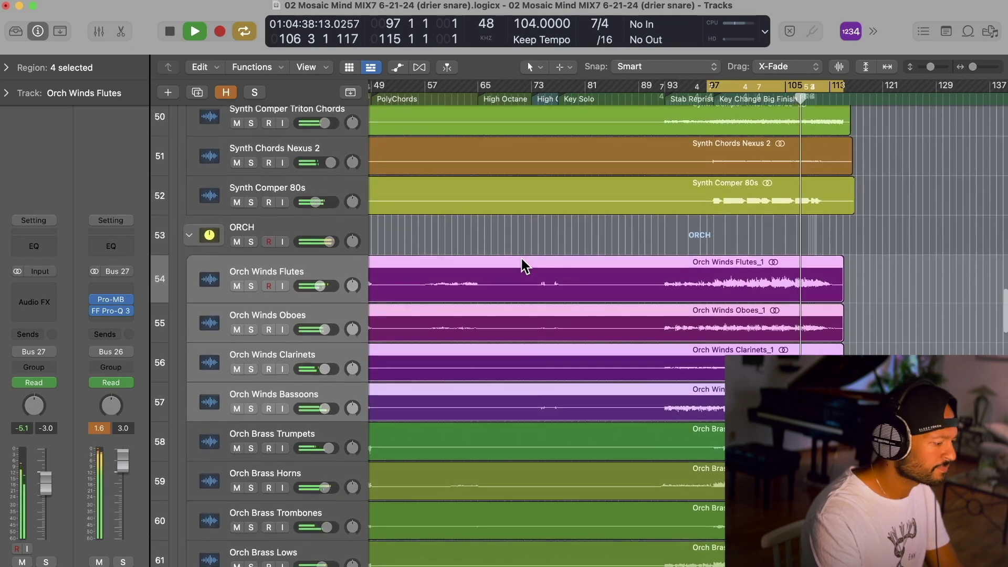
scroll(521, 258, "down", 3)
key("c")
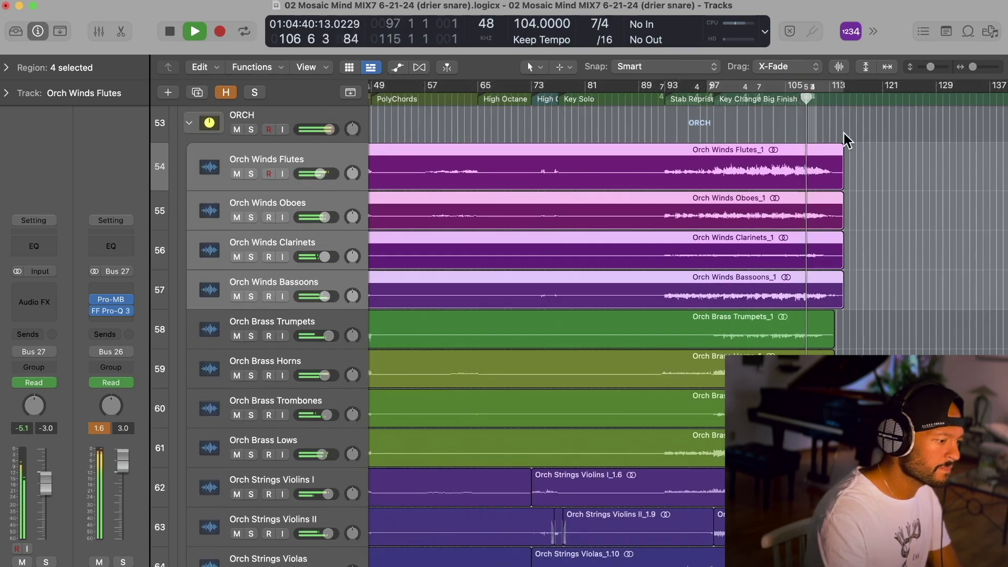